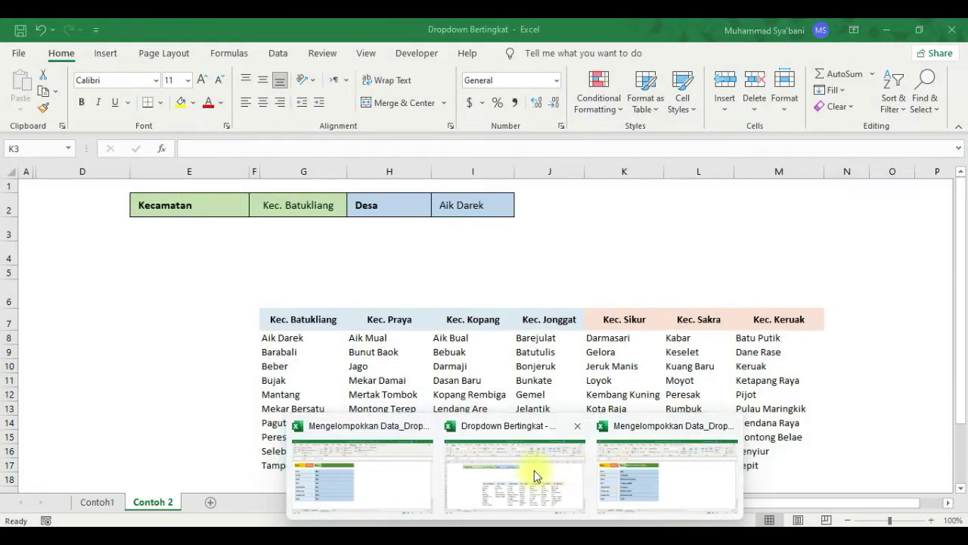
Hide columns K to M, holding the Kec. Sikur, Kec. Sakra and Kec. Keruak lists, in the Contoh 2 sheet.
left_click(371, 361)
left_click_drag(620, 174, 778, 168)
right_click(779, 170)
left_click(812, 385)
Inspect the Kec. Batukliang header and the village range beneath it, and close the Dropdown Bertingkat workbook without saving.
left_click(308, 320)
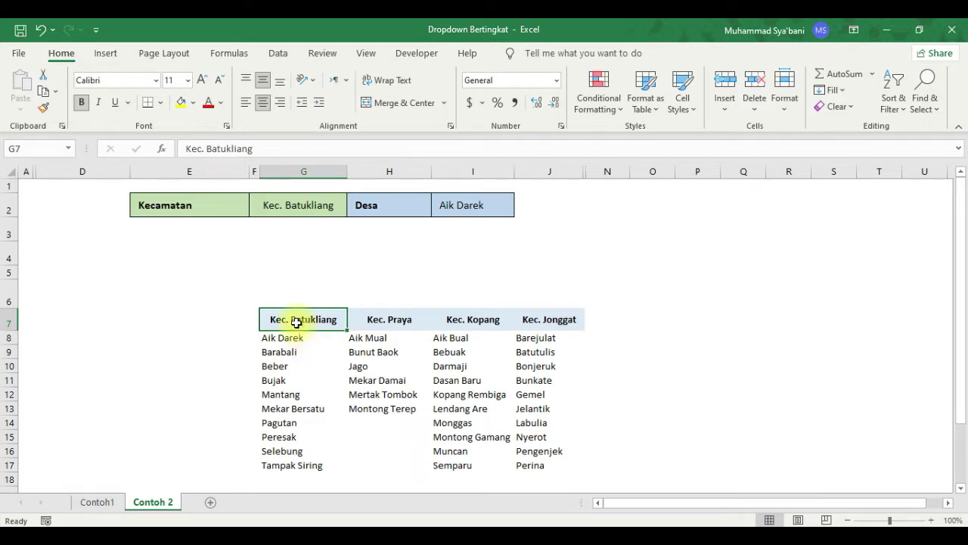
left_click_drag(287, 337, 287, 463)
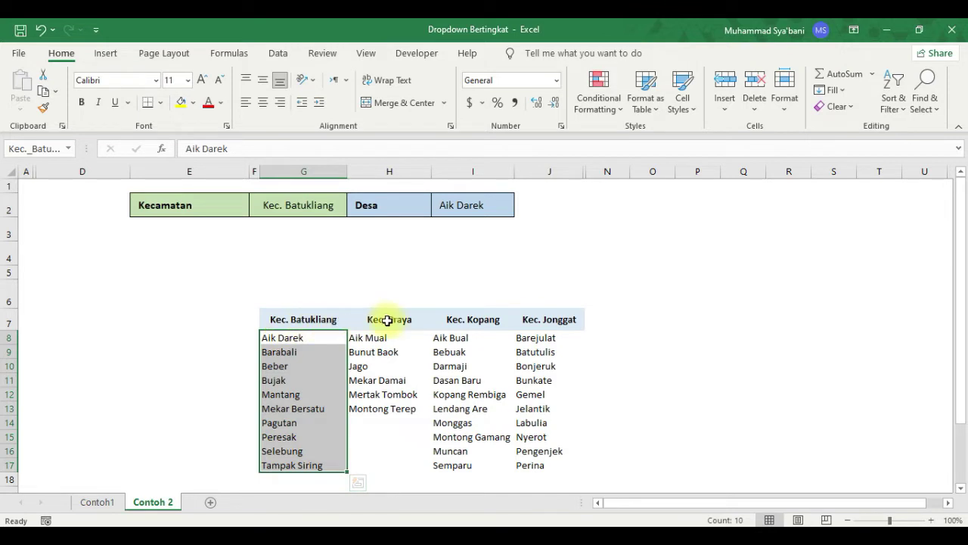
left_click_drag(318, 320, 342, 317)
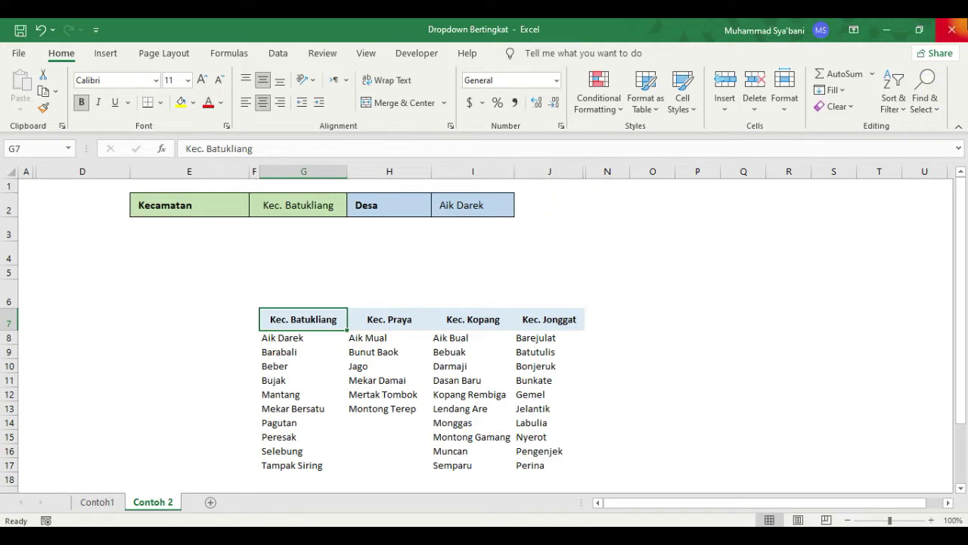
left_click(951, 29)
left_click(484, 297)
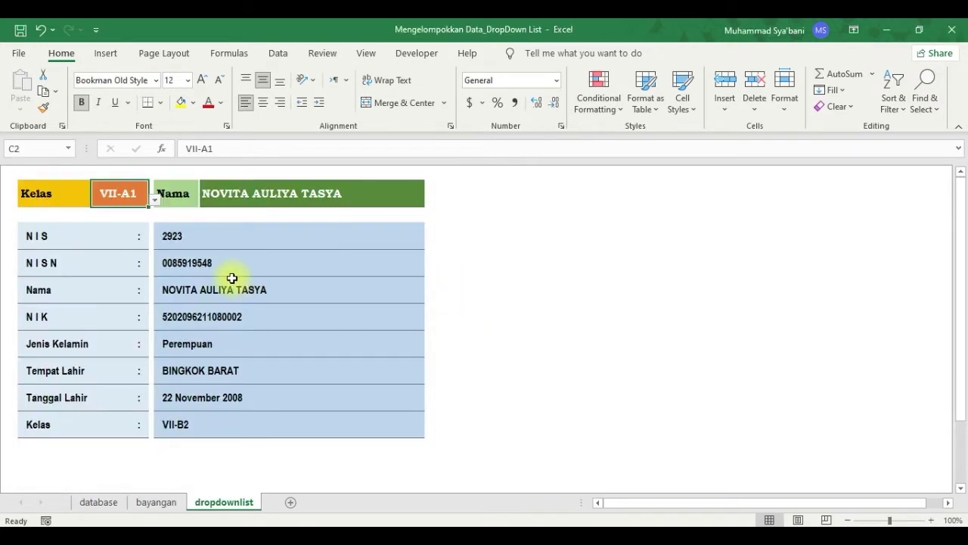
Choose class VII-A1 in the Kelas dropdown and open the Nama list to view that class's students.
left_click(153, 201)
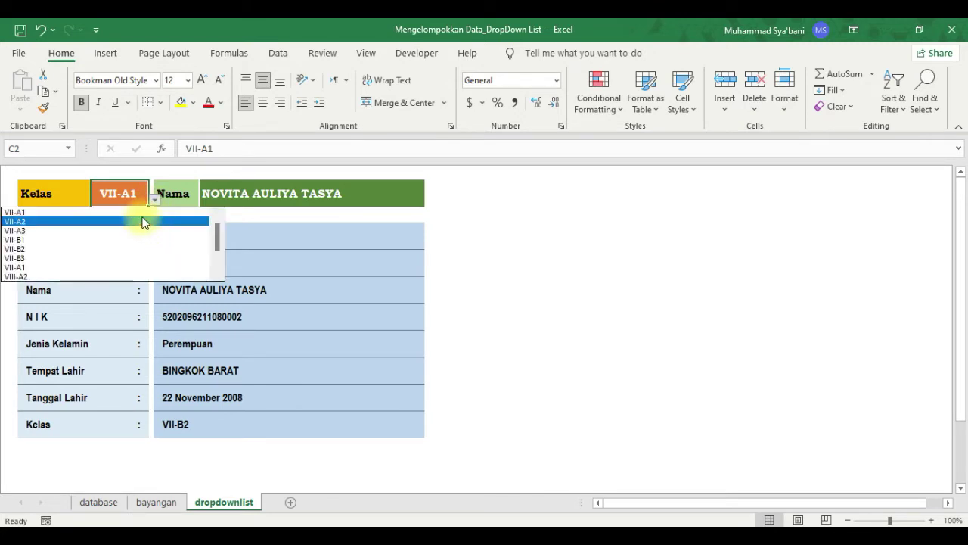
left_click(130, 219)
left_click(326, 194)
left_click(429, 203)
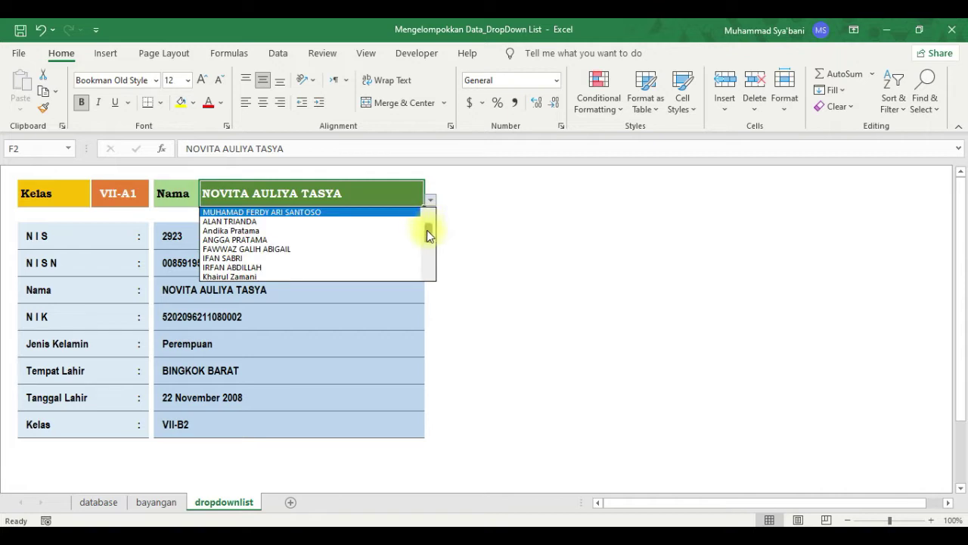
Switch the Kelas dropdown to class VII-A2 and open the Nama list for it.
left_click(127, 199)
left_click(128, 199)
left_click(155, 200)
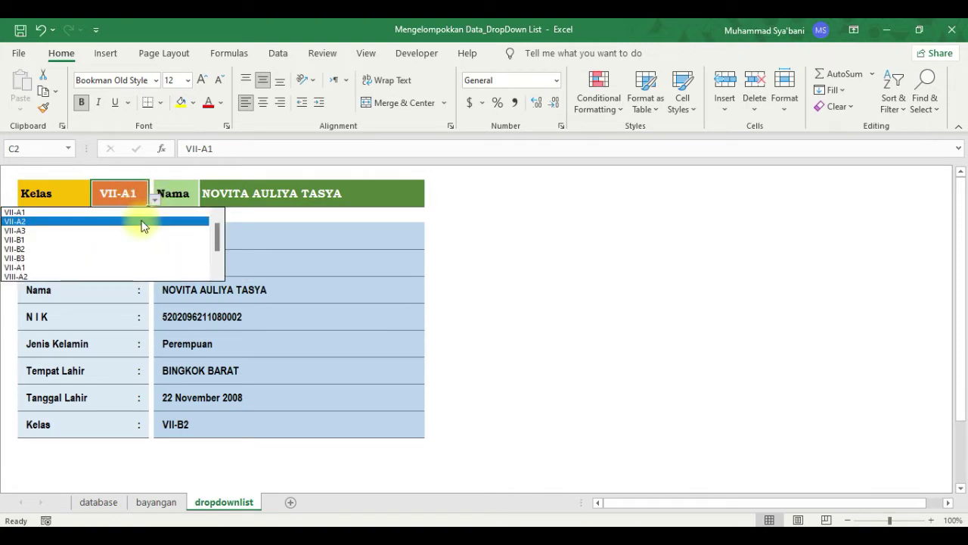
left_click(144, 221)
left_click(400, 193)
left_click(430, 202)
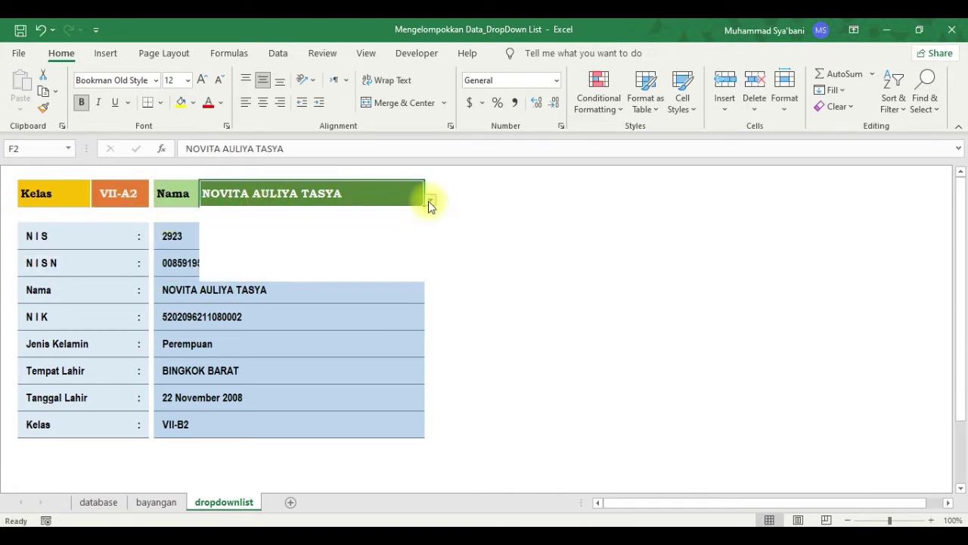
Set the Kelas dropdown to class VII-A3 and select the Nama cell.
left_click(124, 195)
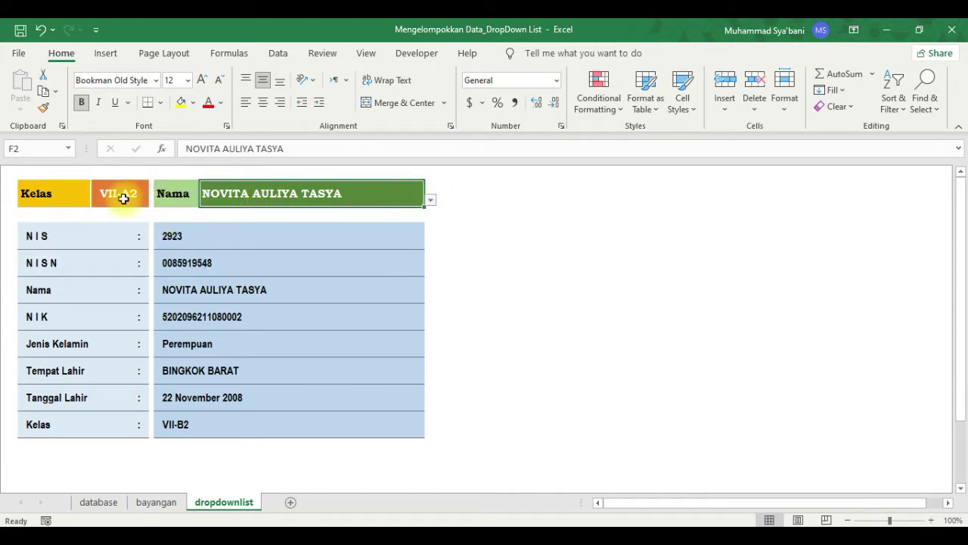
left_click(143, 197)
left_click(154, 201)
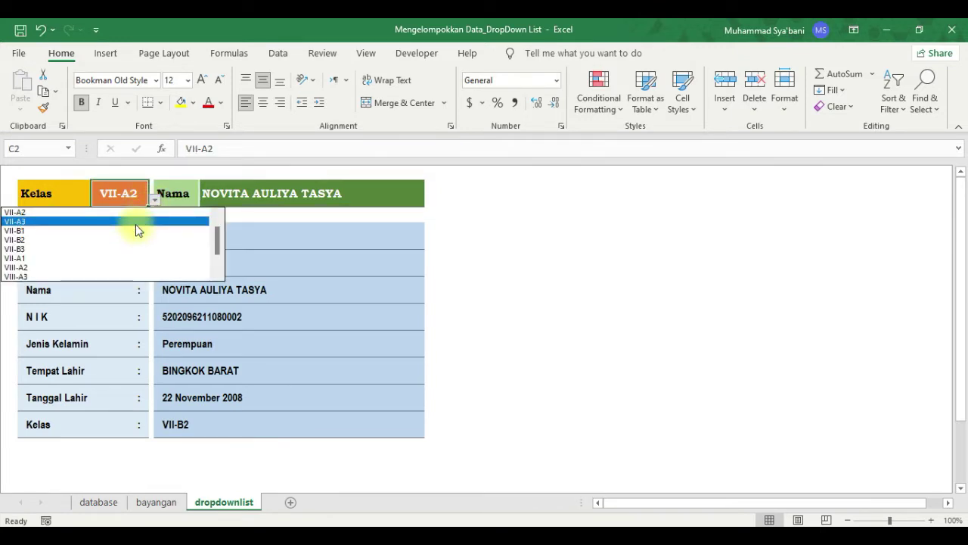
left_click(136, 229)
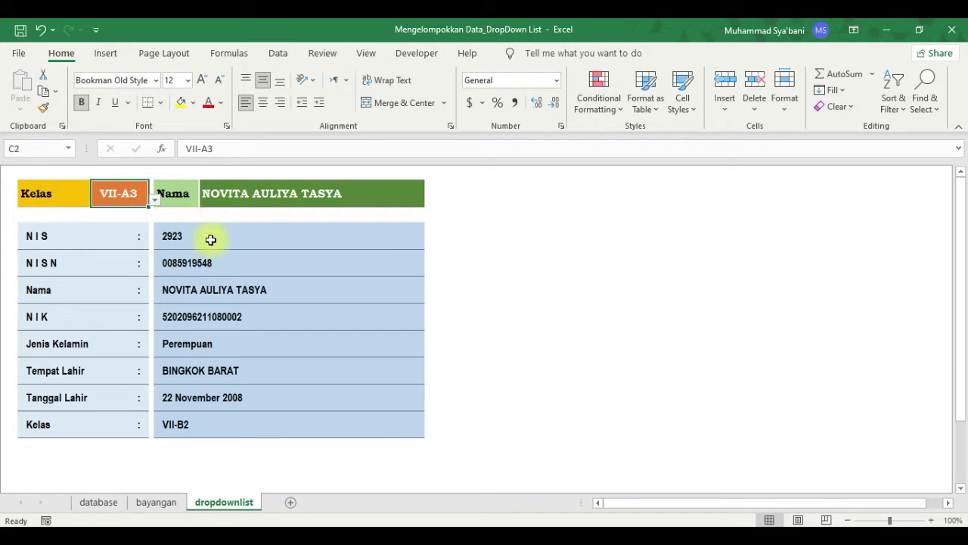
left_click(318, 193)
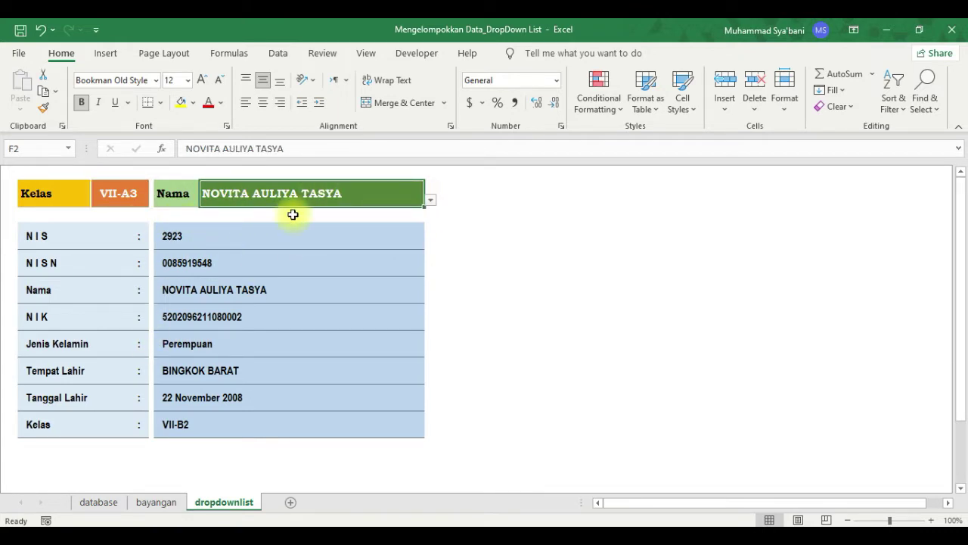
Close the Mengelompokkan Data_DropDown List workbook without saving its changes.
left_click(134, 194)
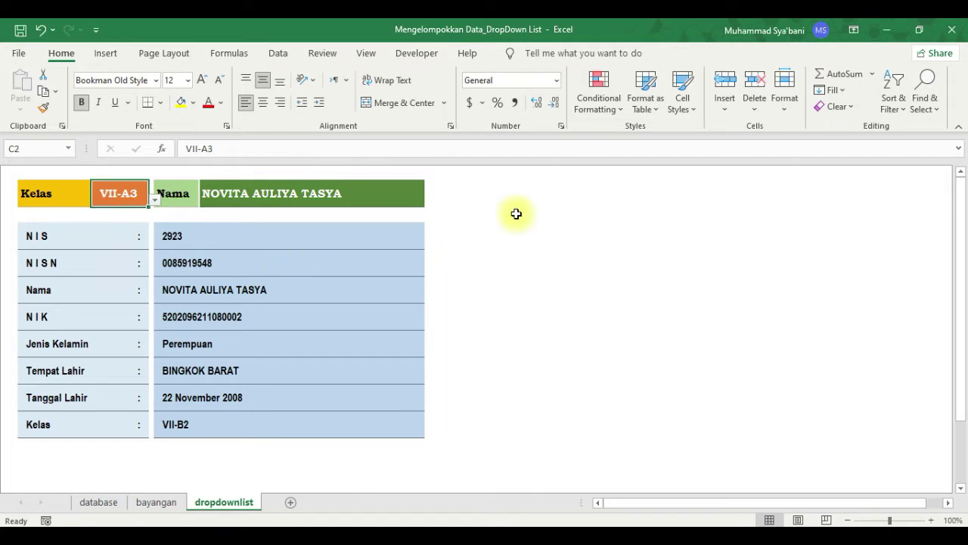
left_click(964, 31)
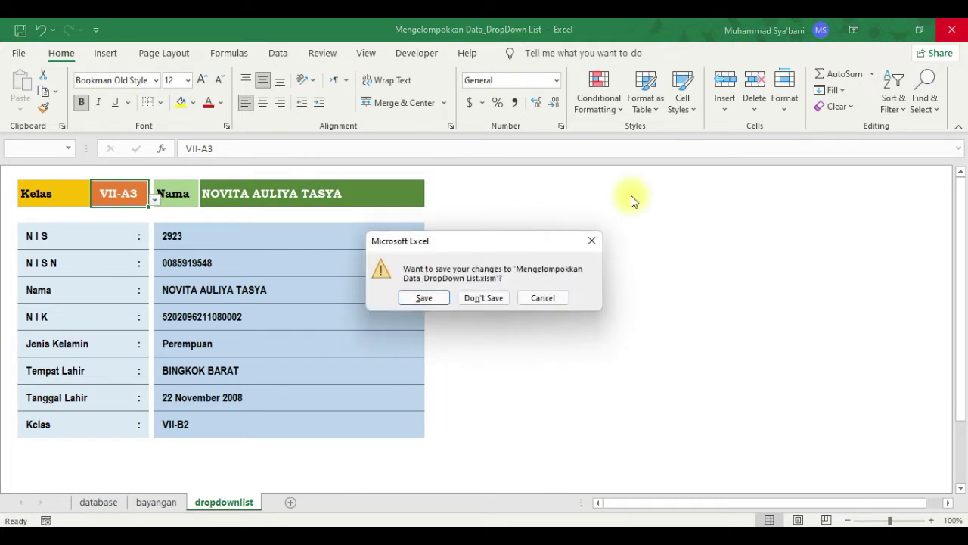
left_click(484, 298)
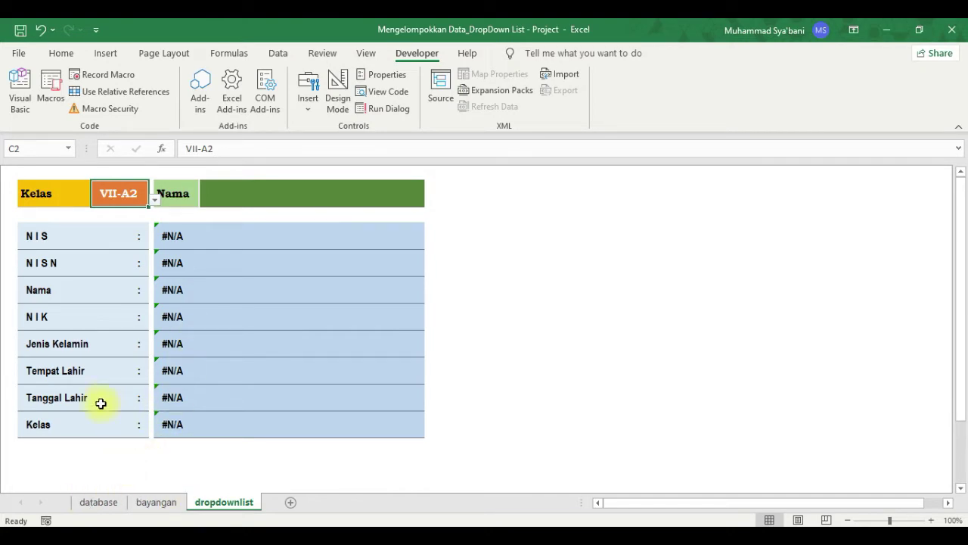
Review the database, bayangan and dropdownlist sheets of the project workbook, including the student table in the database sheet.
left_click(100, 502)
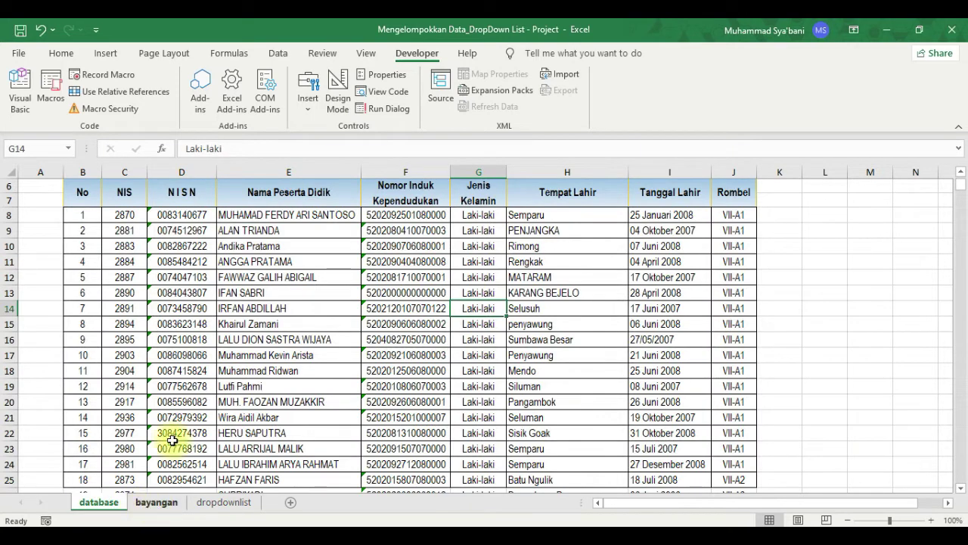
scroll(168, 375, "up", 3)
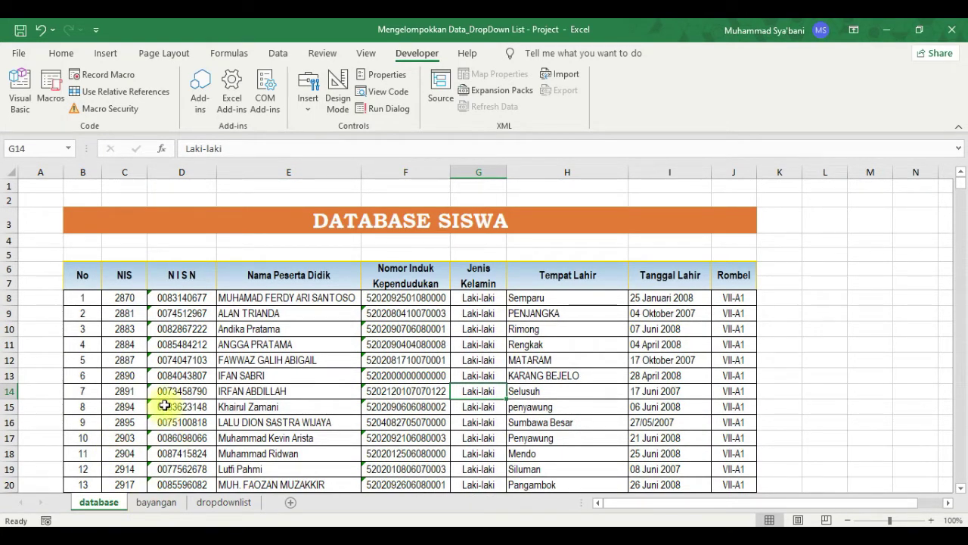
left_click(151, 503)
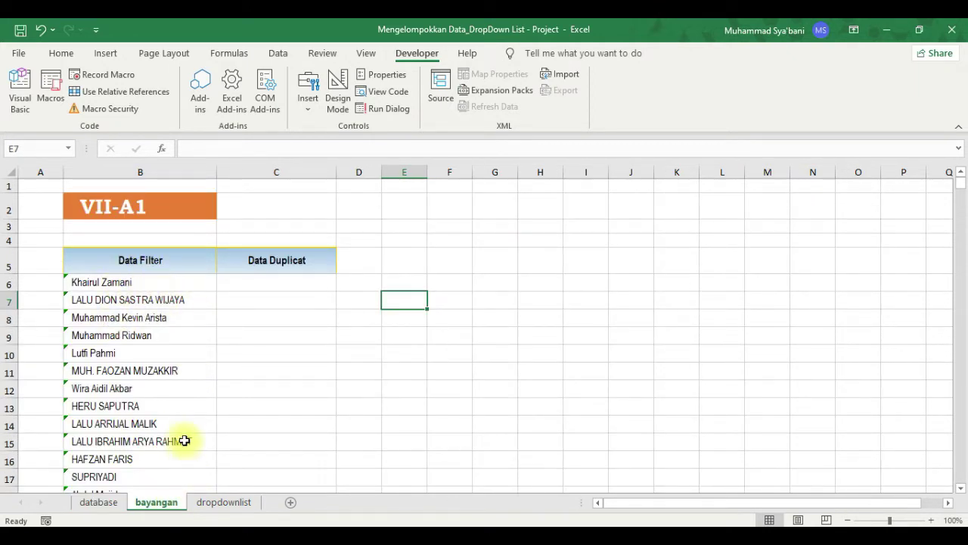
left_click(219, 503)
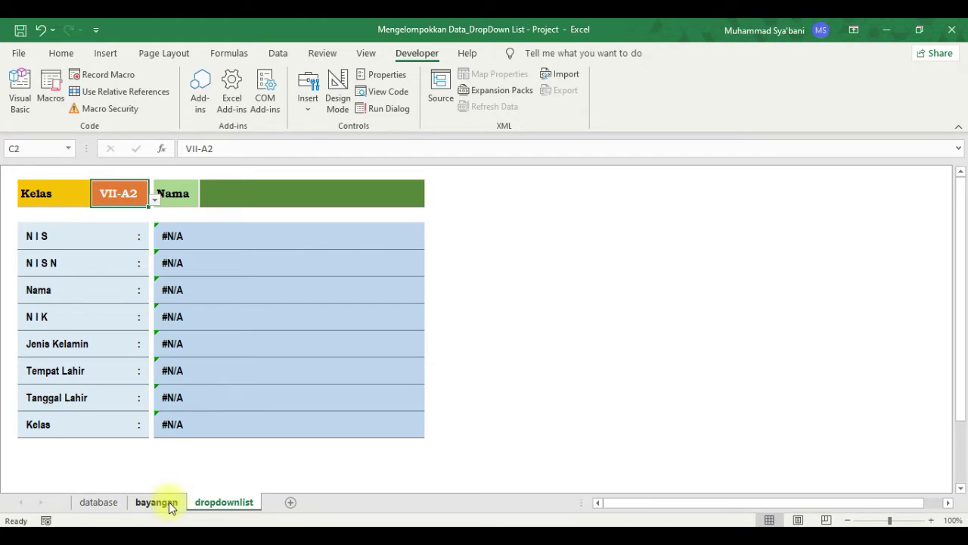
left_click(85, 502)
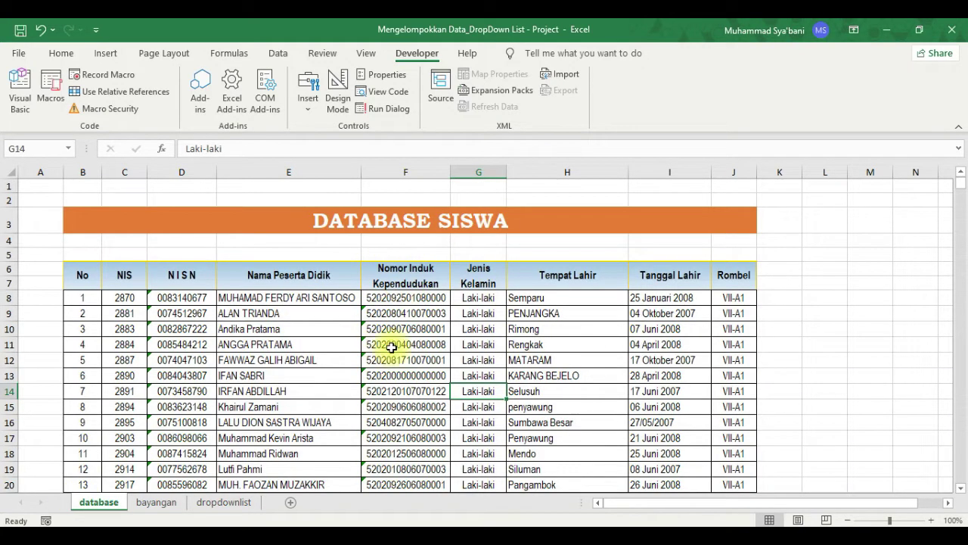
Examine the class cell B2 and the first Data Filter formula in B6 of the bayangan sheet.
left_click(148, 503)
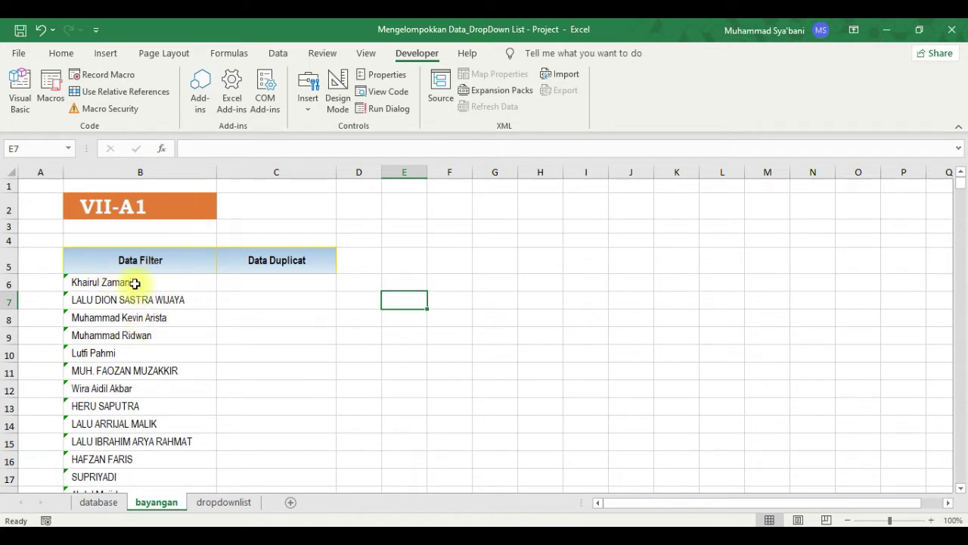
left_click(136, 209)
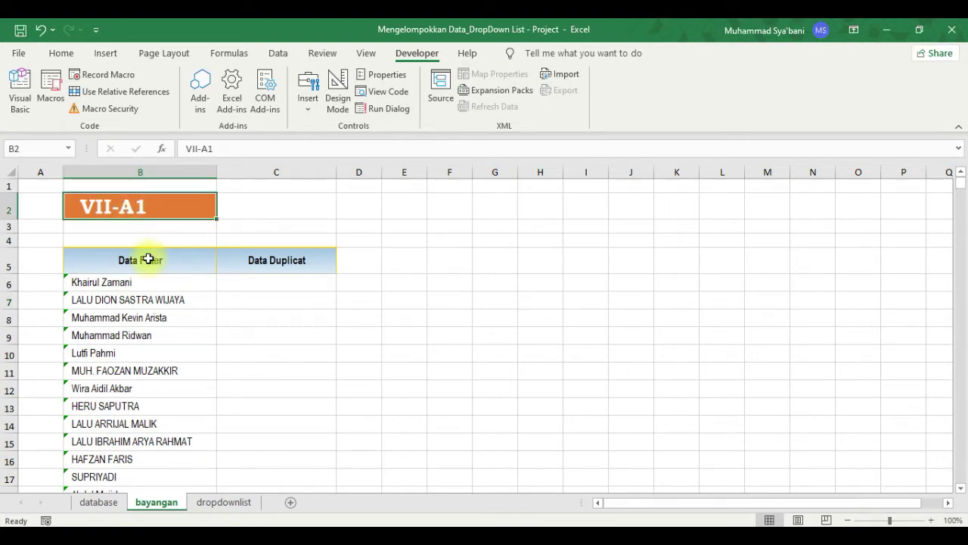
left_click(142, 283)
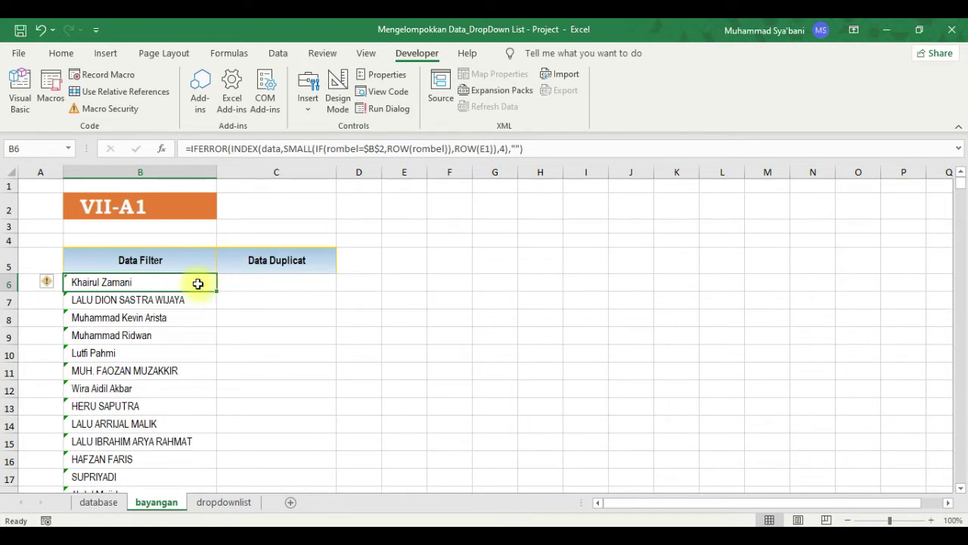
Change the class in cell B2 of the bayangan sheet to VII-A2 and check the Data Filter formula in B6.
left_click(157, 214)
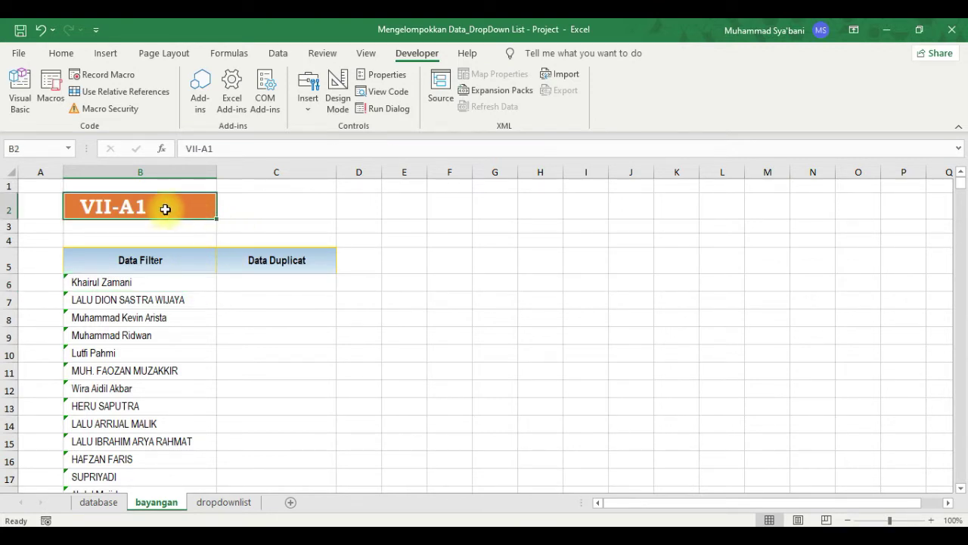
double_click(140, 206)
left_click_drag(140, 206, 148, 206)
type("2")
key("Return")
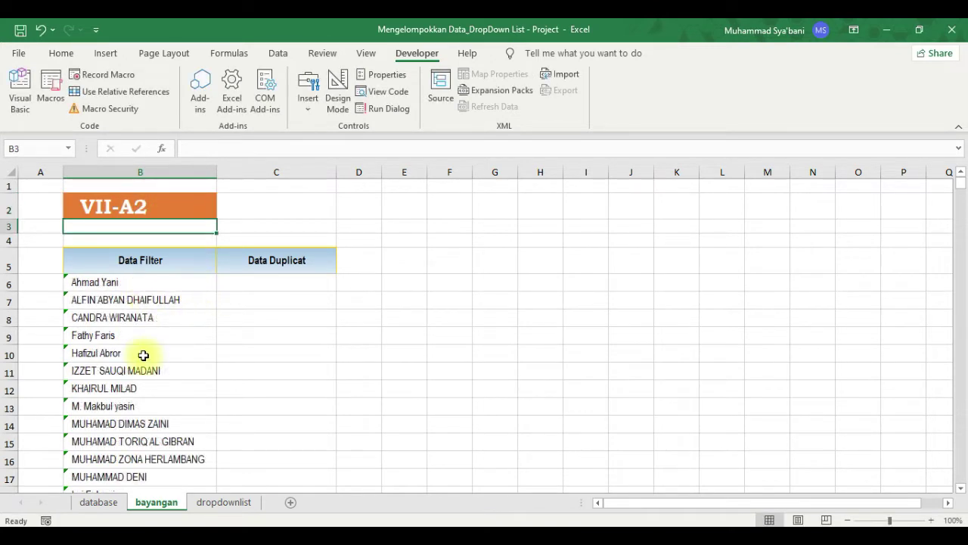
left_click(145, 281)
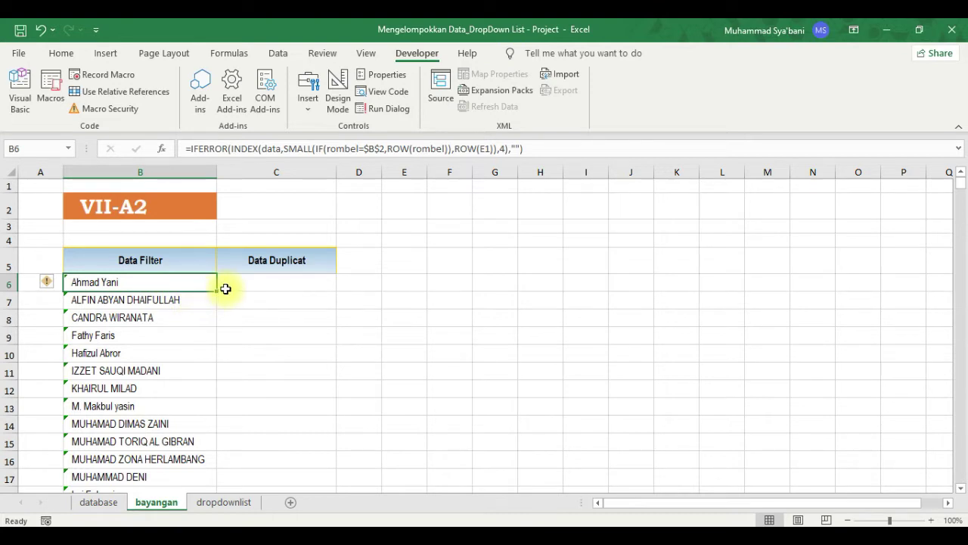
Browse the class options offered by the Kelas dropdown in the dropdownlist sheet without changing the selection.
left_click(231, 509)
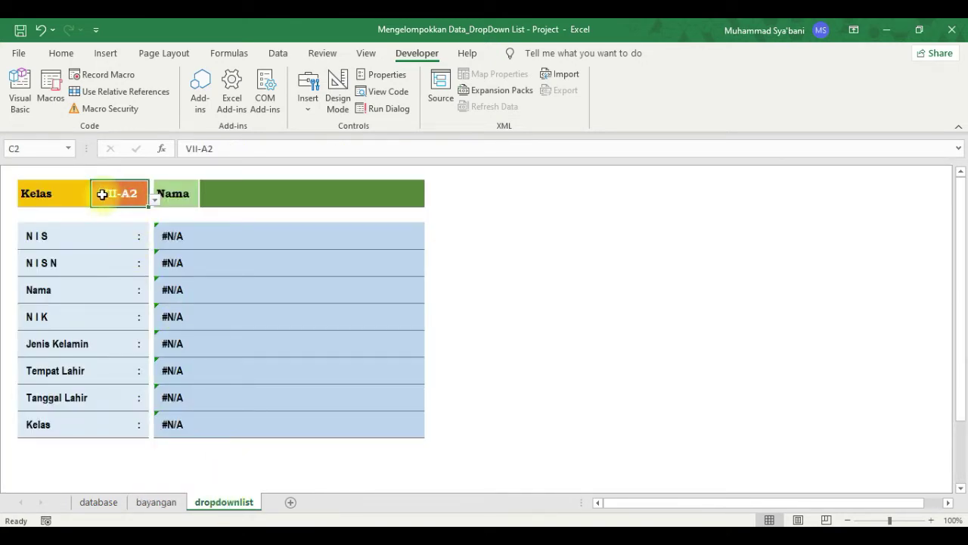
left_click(153, 201)
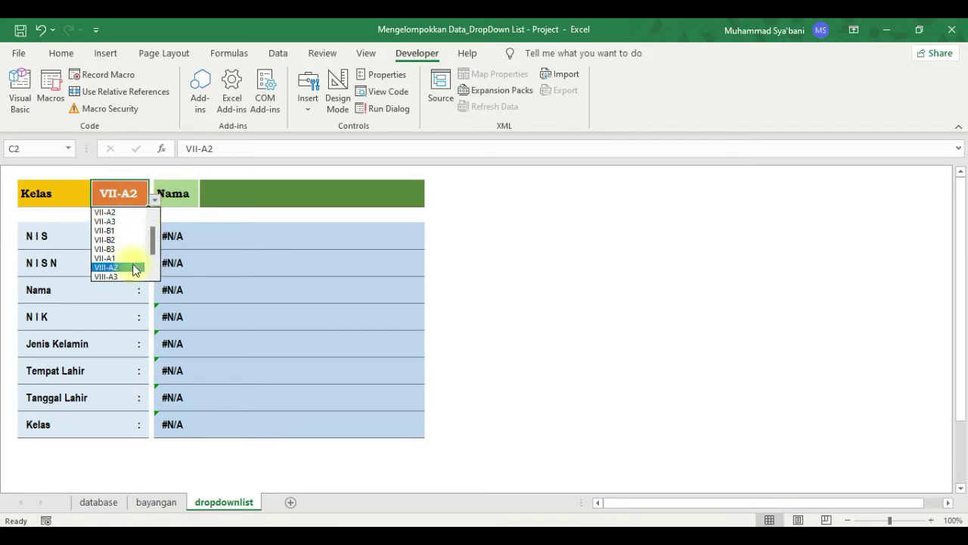
mouse_move(155, 240)
left_mouse_down()
mouse_move(154, 251)
mouse_move(152, 236)
left_mouse_up()
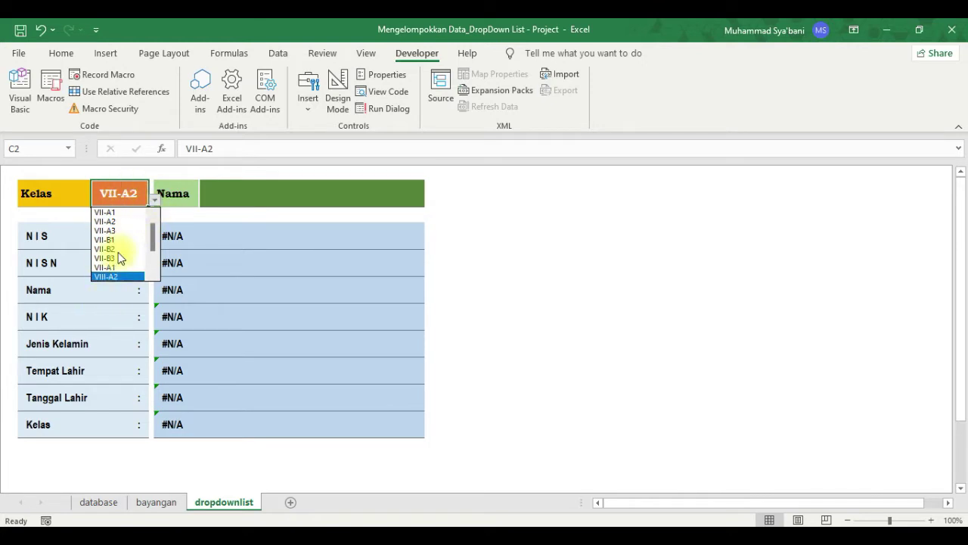
left_click(143, 192)
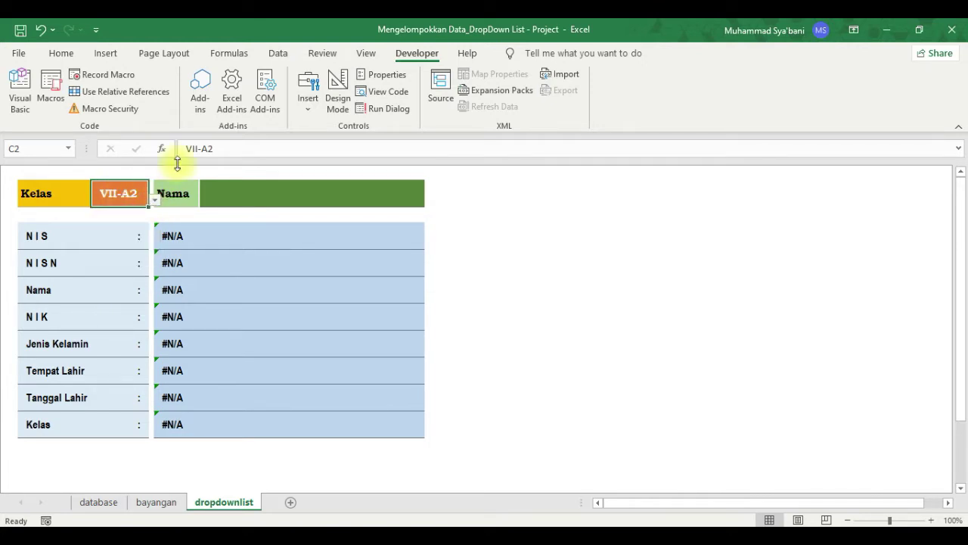
Inspect the source list in the Kelas cell's data validation settings and leave the settings unchanged.
left_click(277, 53)
left_click(605, 112)
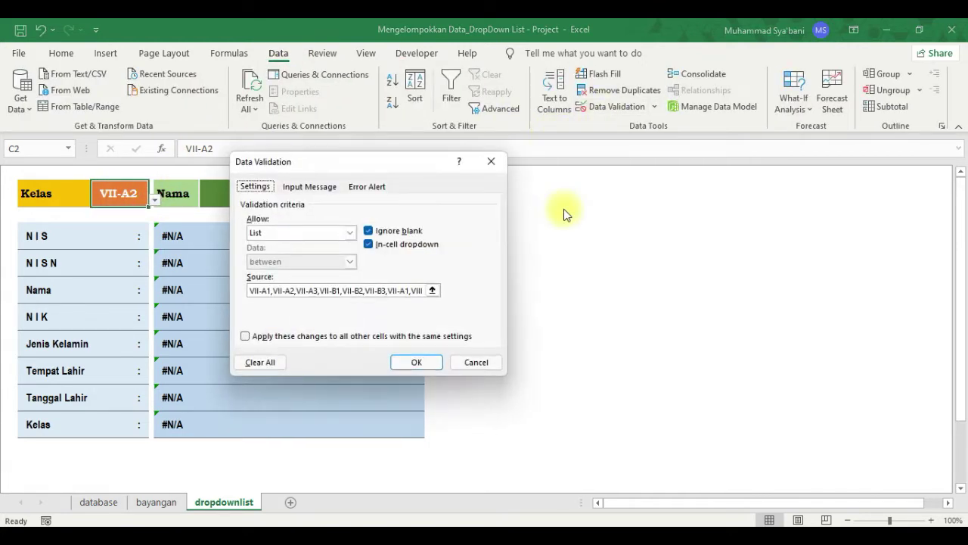
left_click_drag(342, 291, 239, 296)
left_click(469, 363)
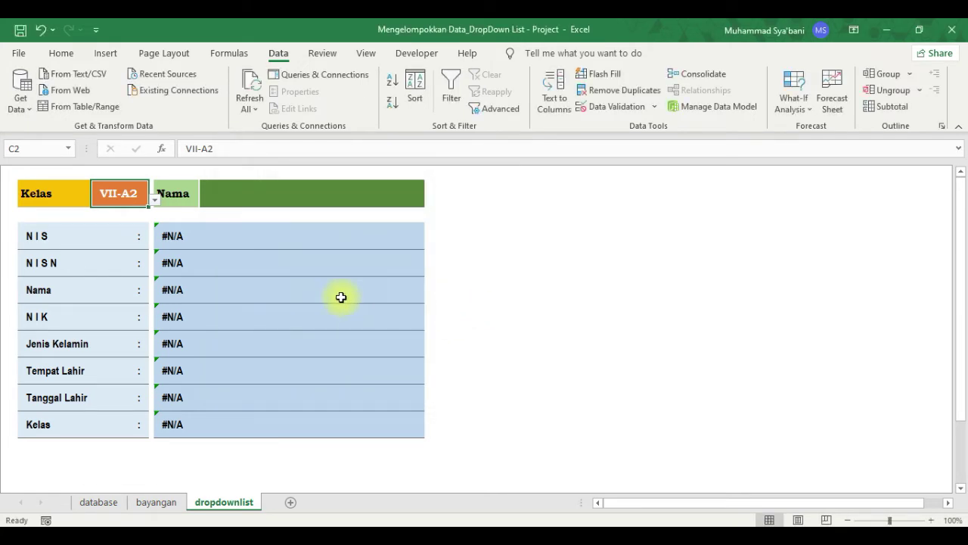
Check the Nama cell F2 and Kelas cell C2, and return to the bayangan sheet.
left_click(257, 198)
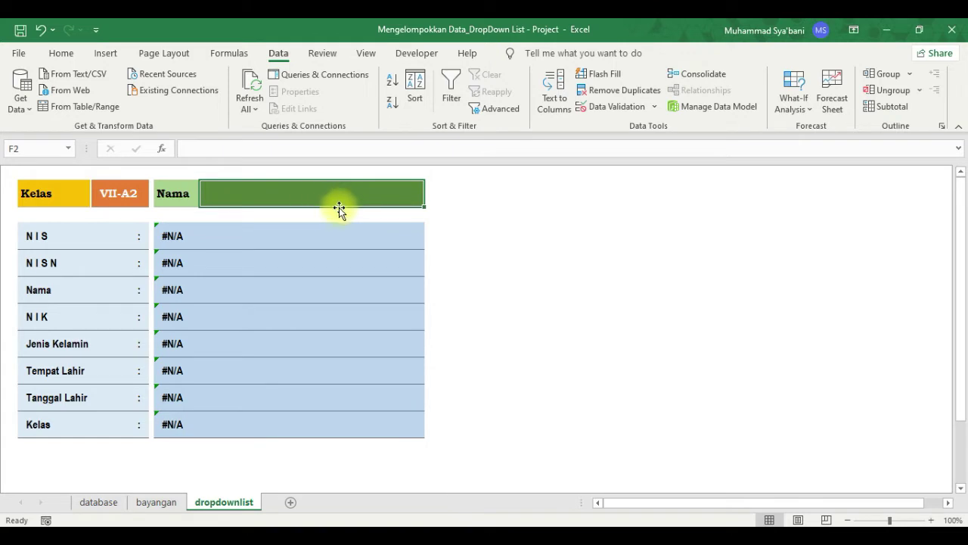
left_click(136, 194)
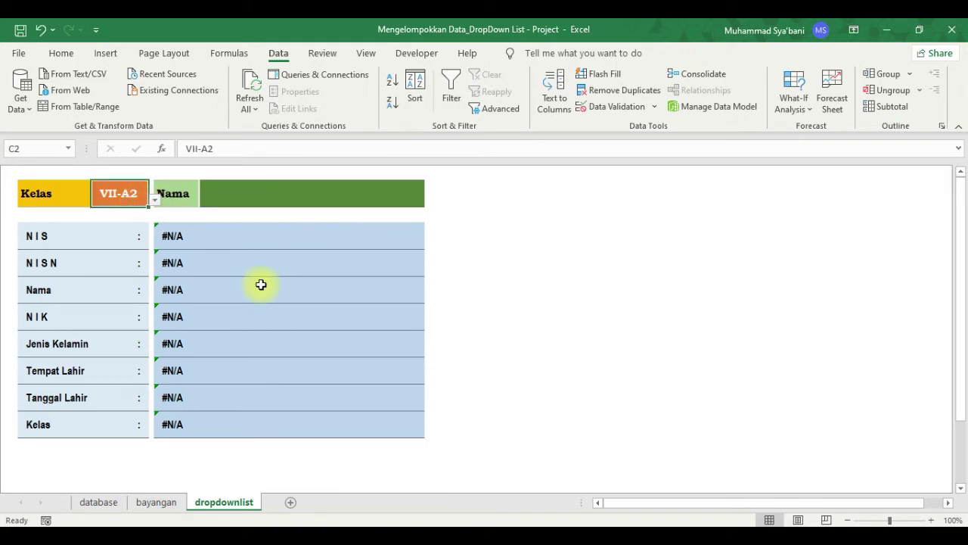
left_click(157, 502)
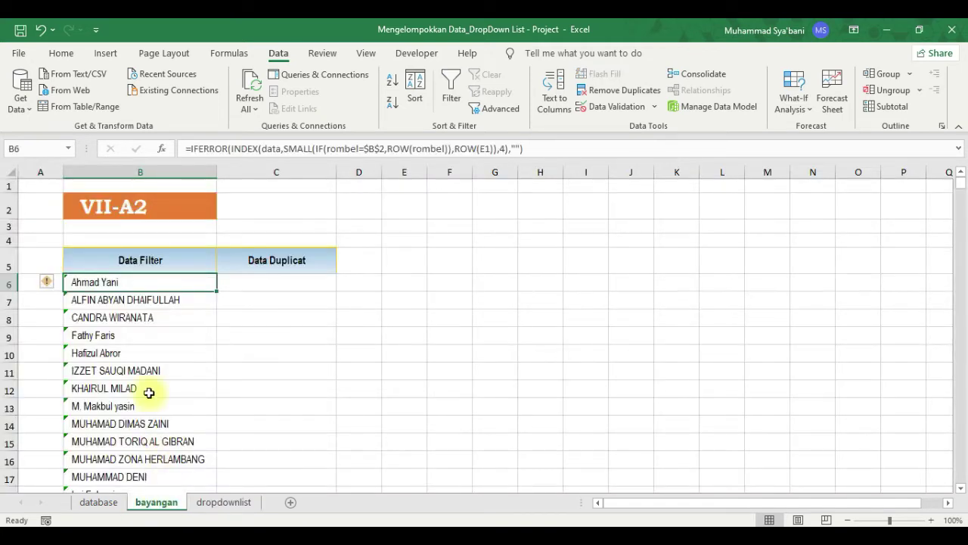
Examine the filtered names under Data Filter and the empty Data Duplicat column in the bayangan sheet.
left_click(266, 261)
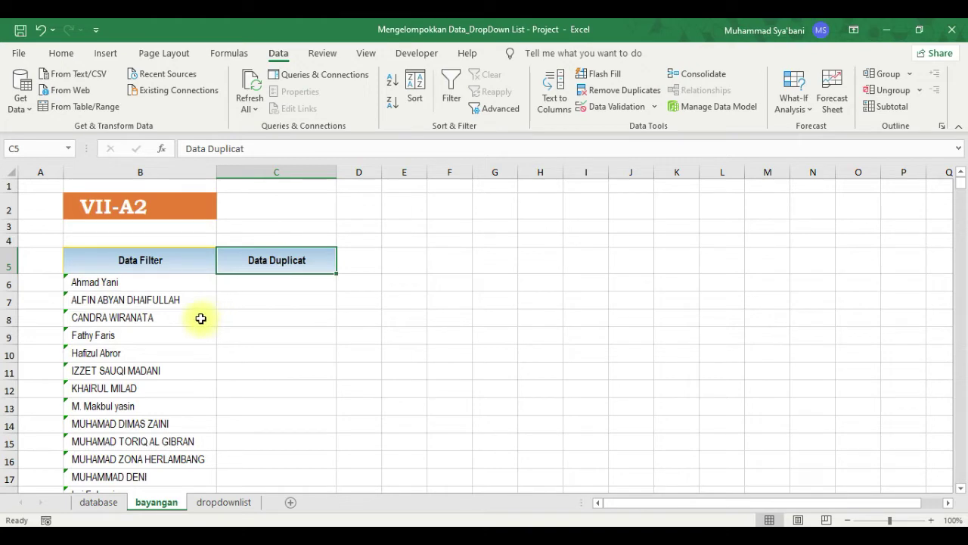
left_click_drag(98, 302, 94, 459)
left_click_drag(107, 284, 133, 479)
scroll(140, 297, "up", 3)
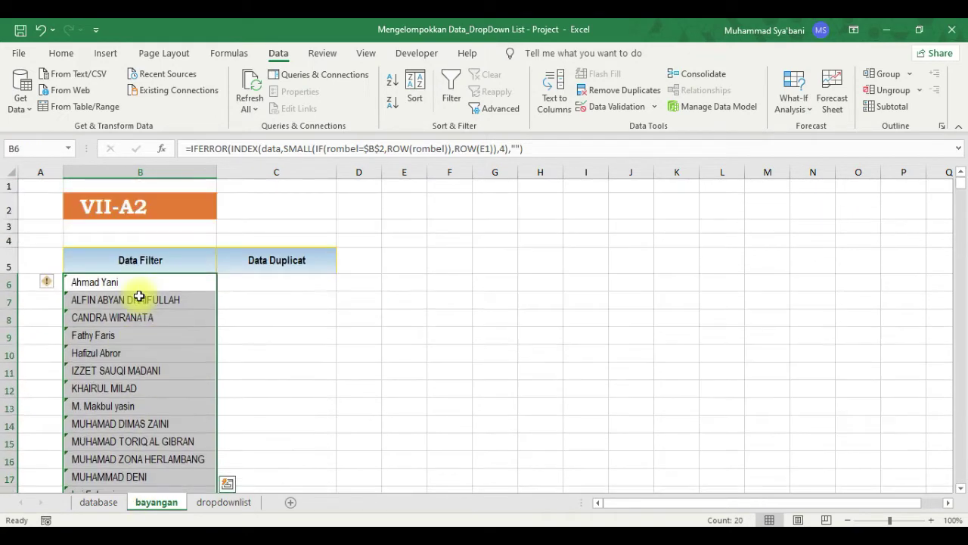
left_click(125, 219)
left_click(240, 281)
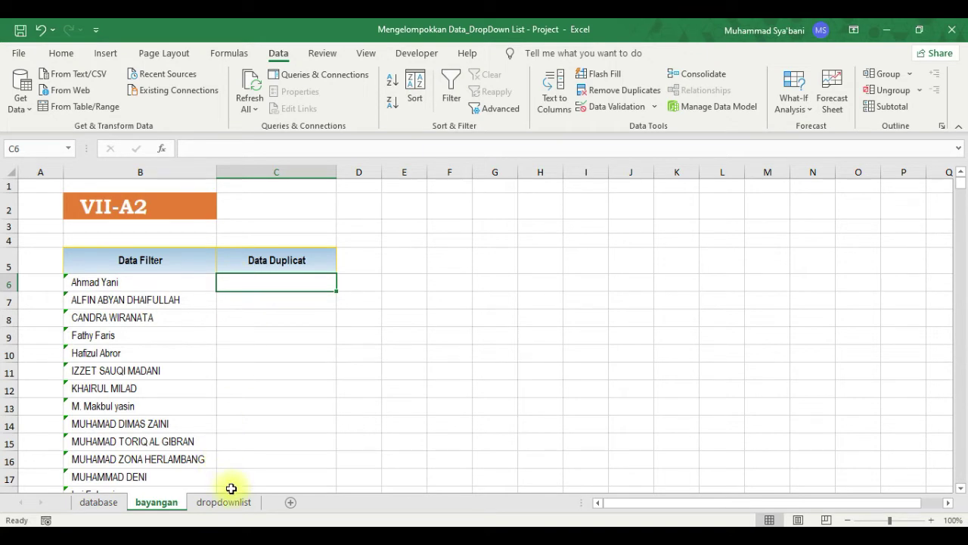
Open the Visual Basic editor and display the code module of Sheet3 (dropdownlist).
left_click(417, 55)
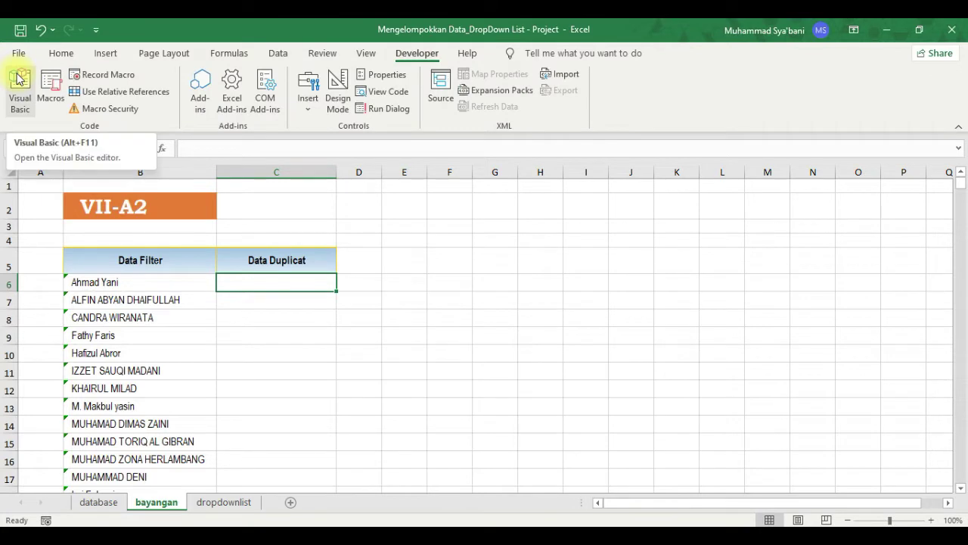
left_click(20, 79)
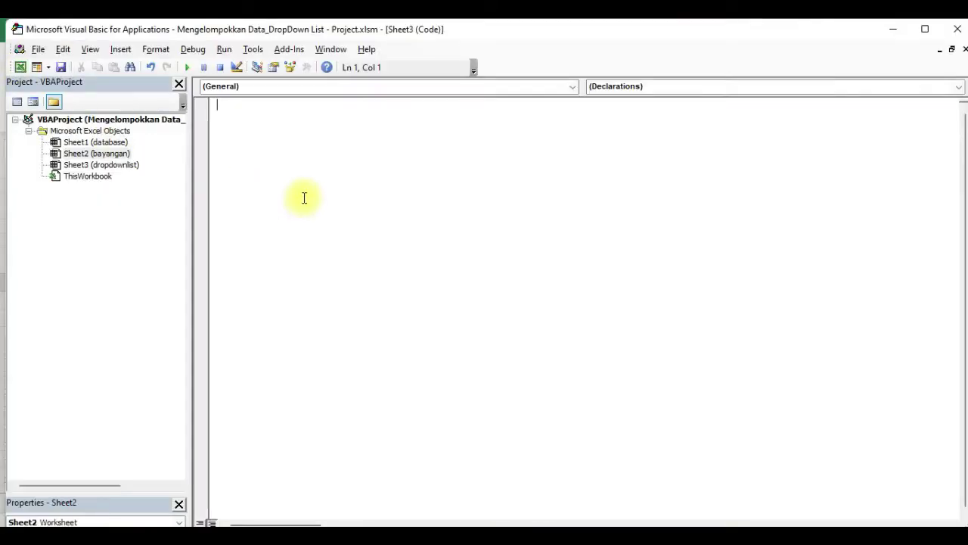
left_click(91, 167)
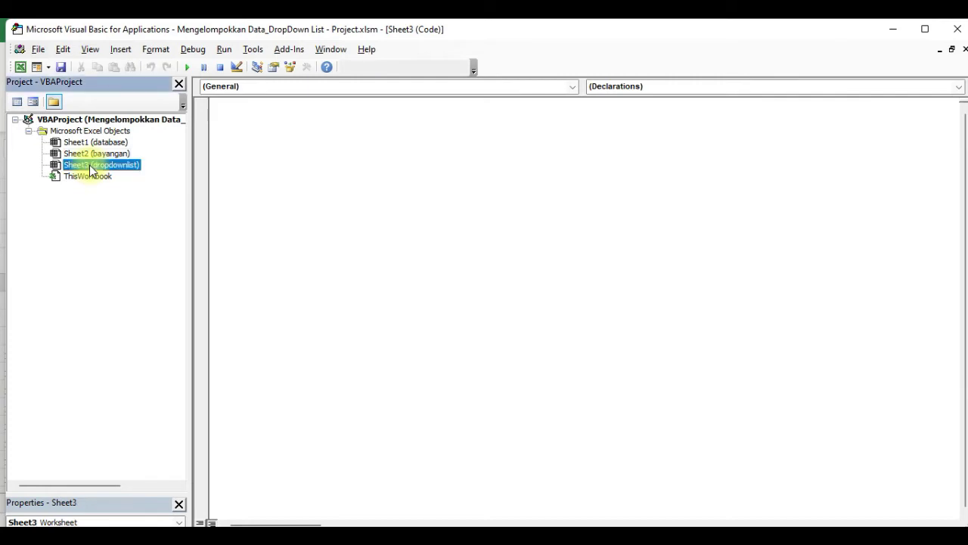
double_click(90, 168)
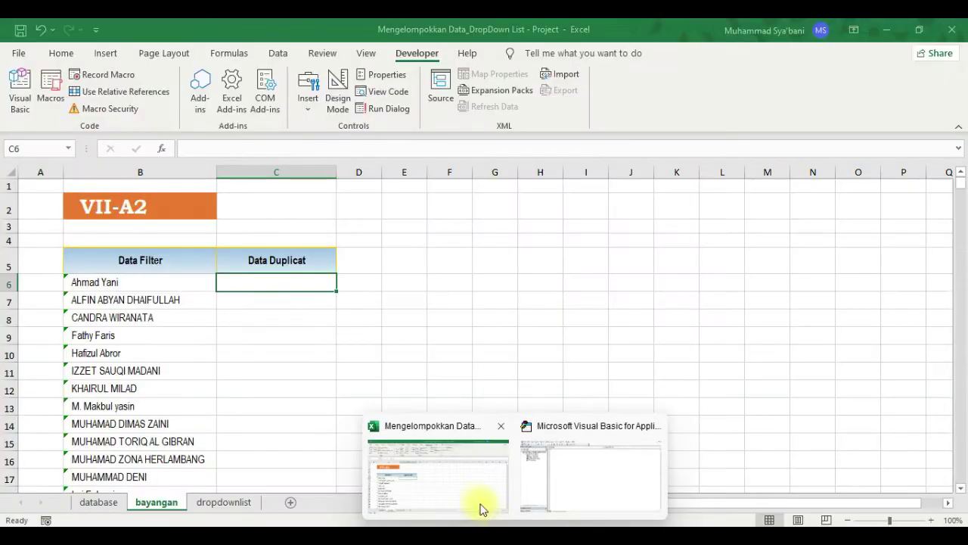
Return to the workbook and check the Kelas dropdown in cell C2 of the dropdownlist sheet, keeping its selection.
left_click(485, 506)
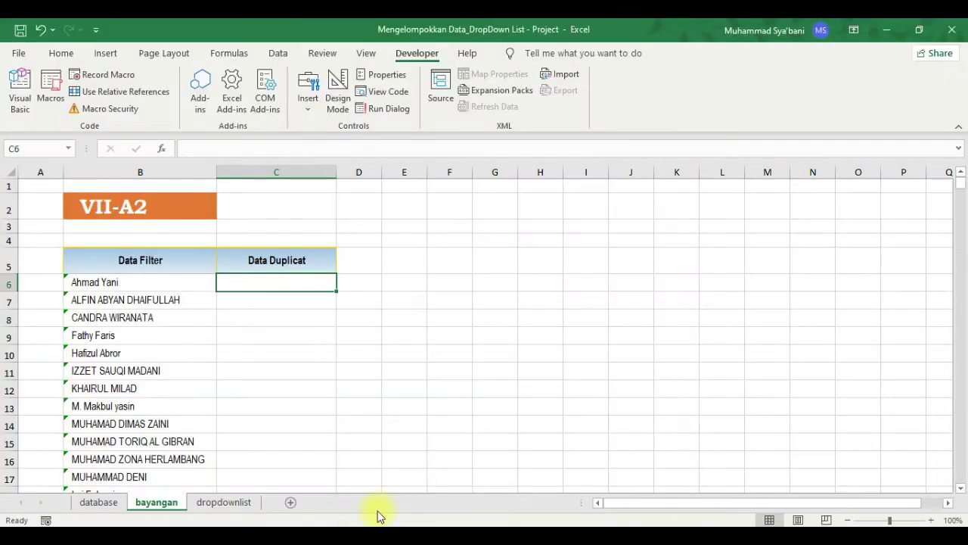
left_click(226, 502)
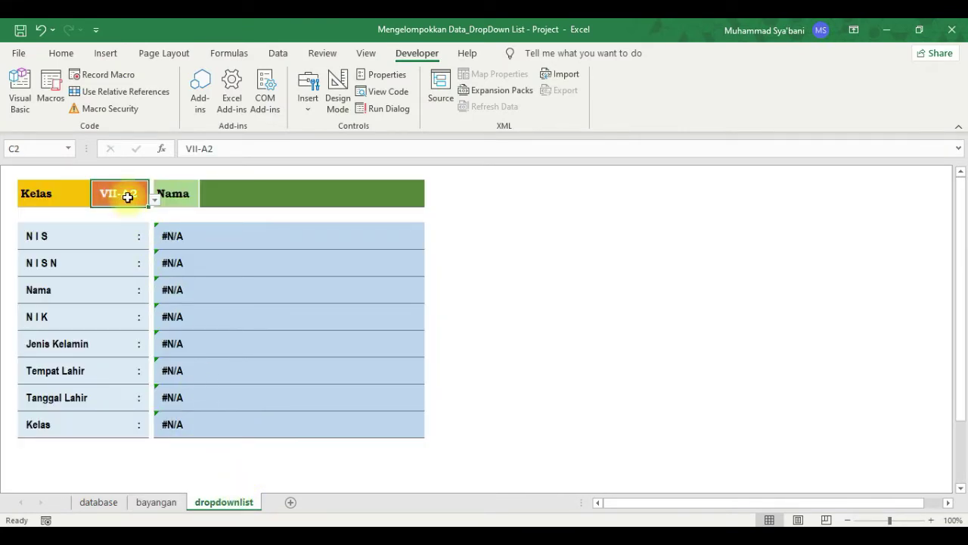
left_click(154, 200)
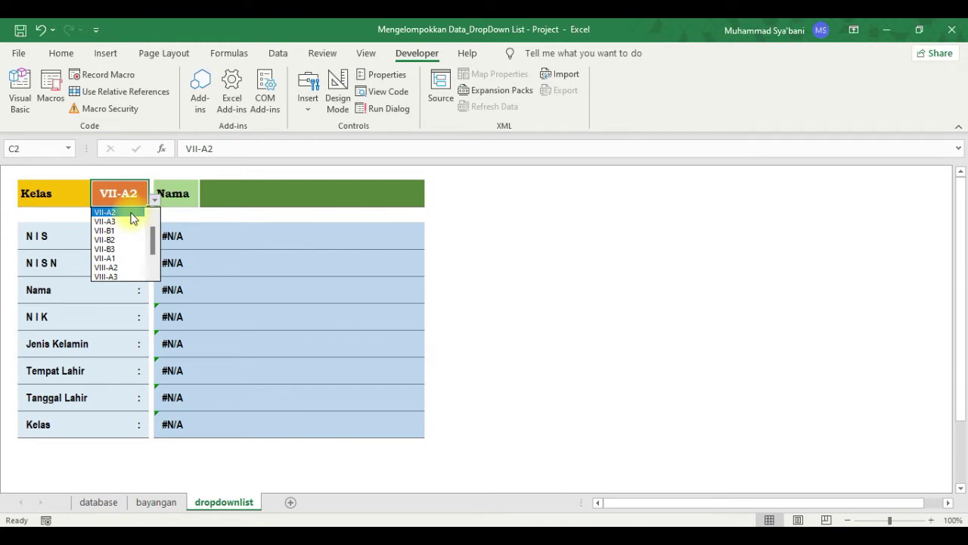
left_click(127, 193)
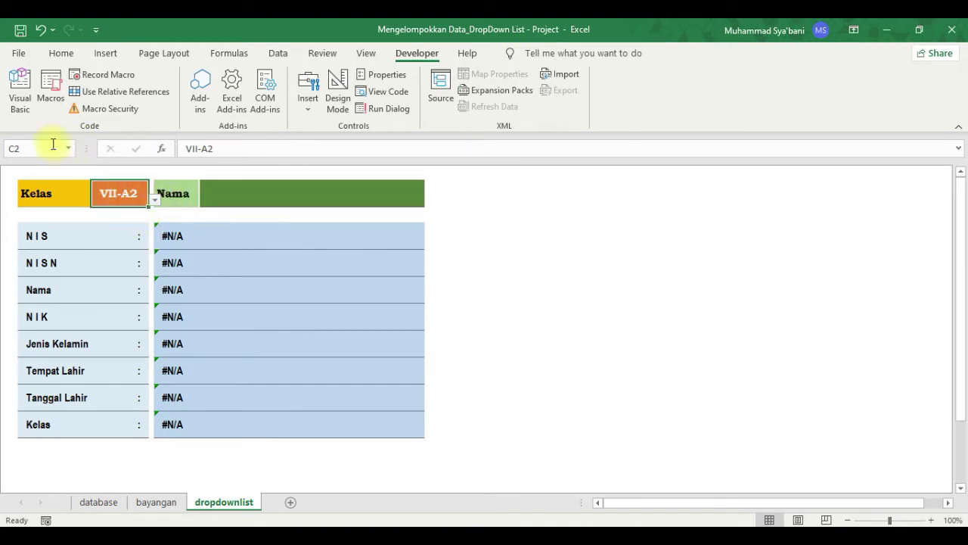
Create an empty Worksheet_Change procedure in the dropdownlist sheet's code module and delete the SelectionChange stub.
left_click(21, 94)
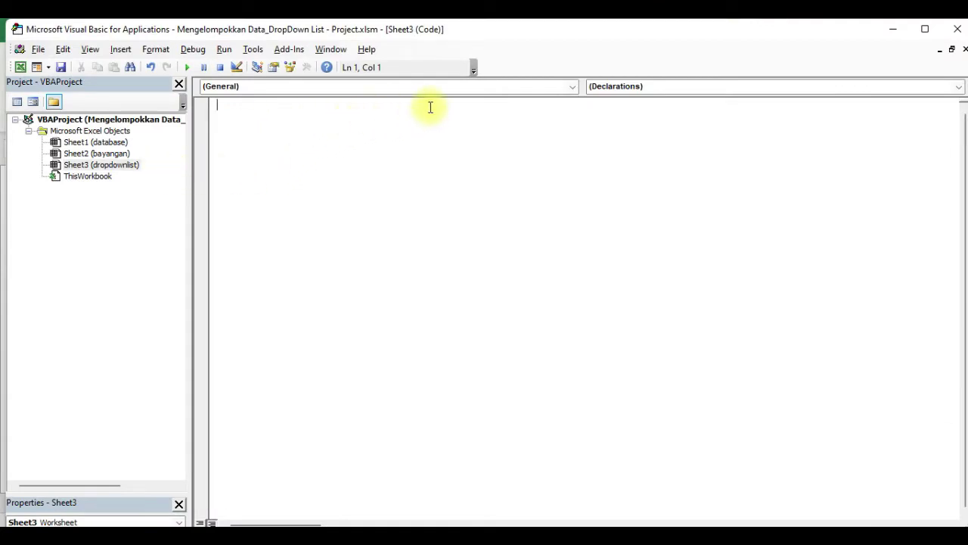
left_click(572, 91)
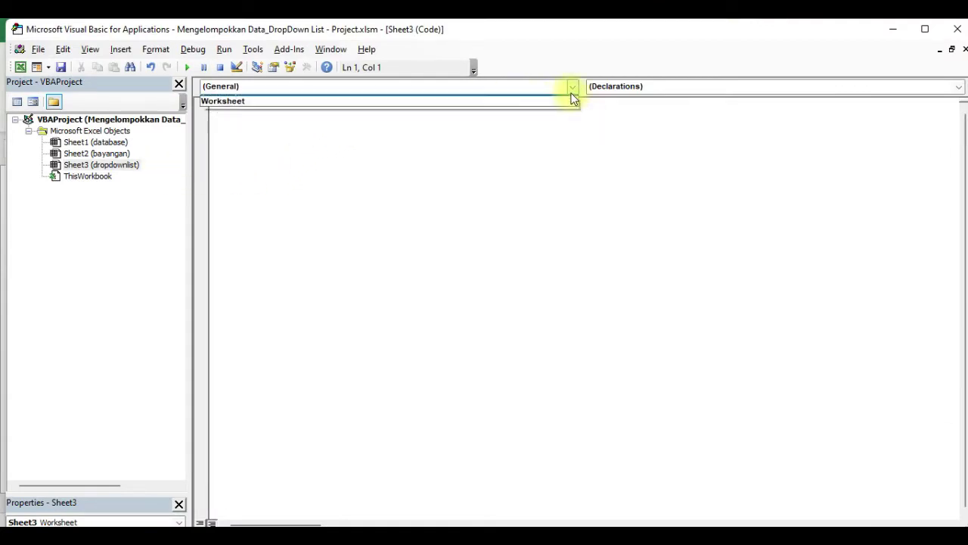
left_click(465, 115)
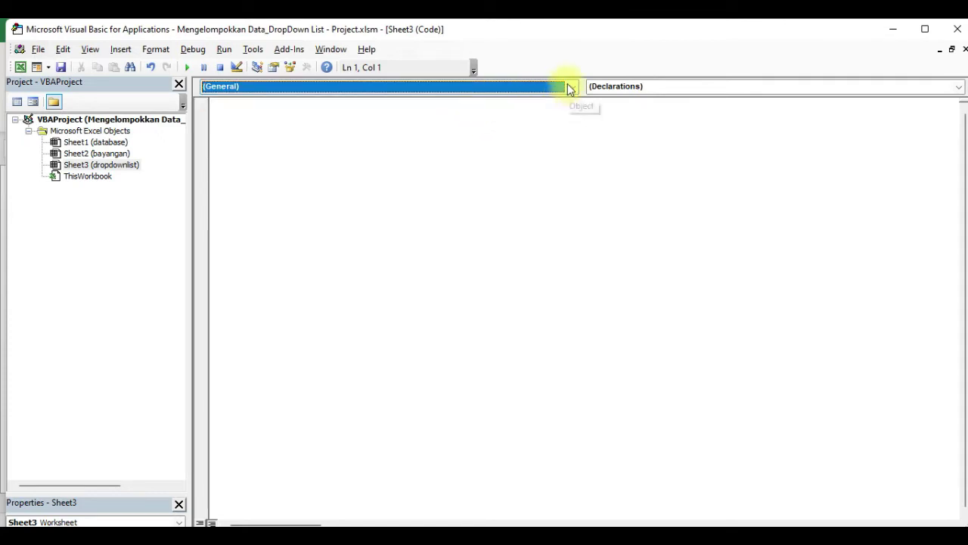
left_click(572, 86)
left_click(296, 113)
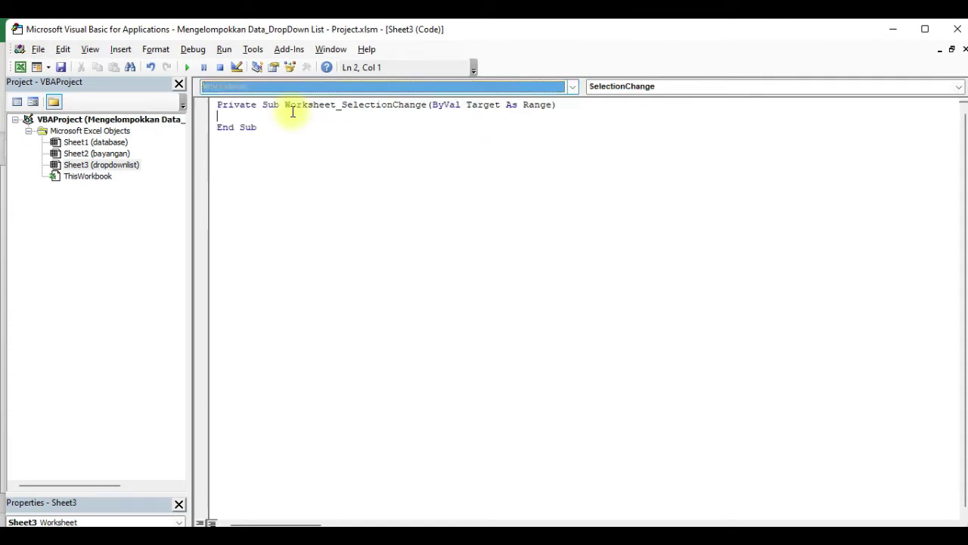
left_click(685, 88)
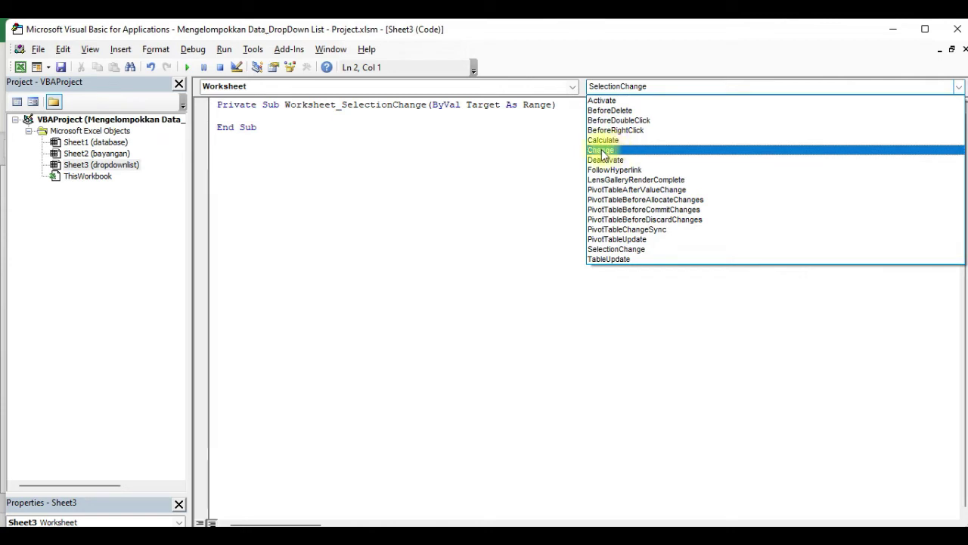
left_click(616, 150)
left_click_drag(263, 175, 209, 147)
key("Delete")
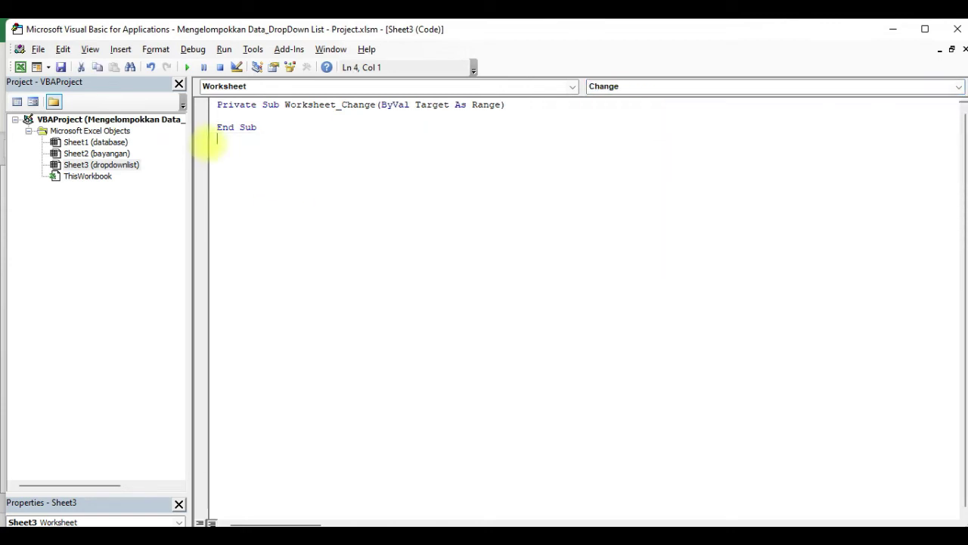
left_click(246, 127)
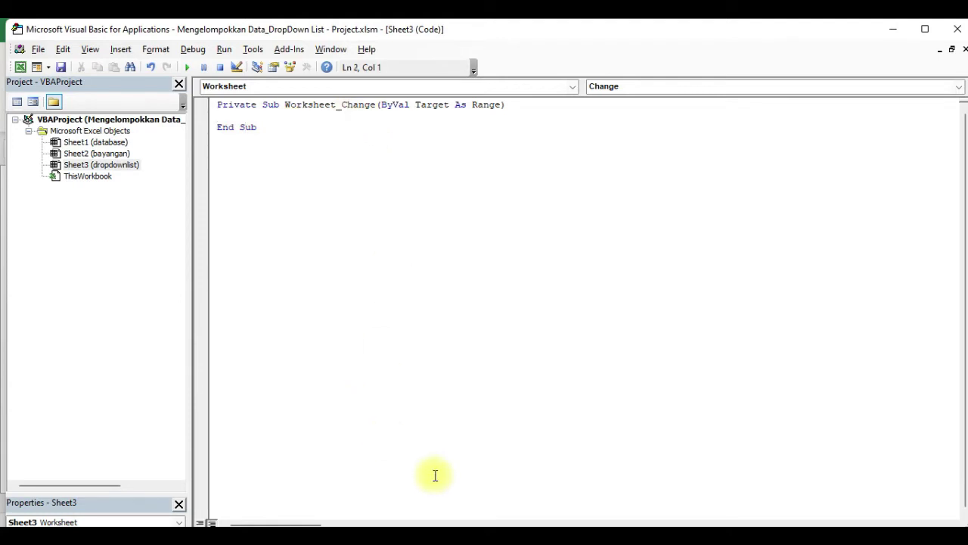
Compare the class cells in the dropdownlist and bayangan sheets, and begin the Worksheet_Change statement with Worksheets("bayangan").Range (".
mouse_move(504, 527)
left_click(479, 508)
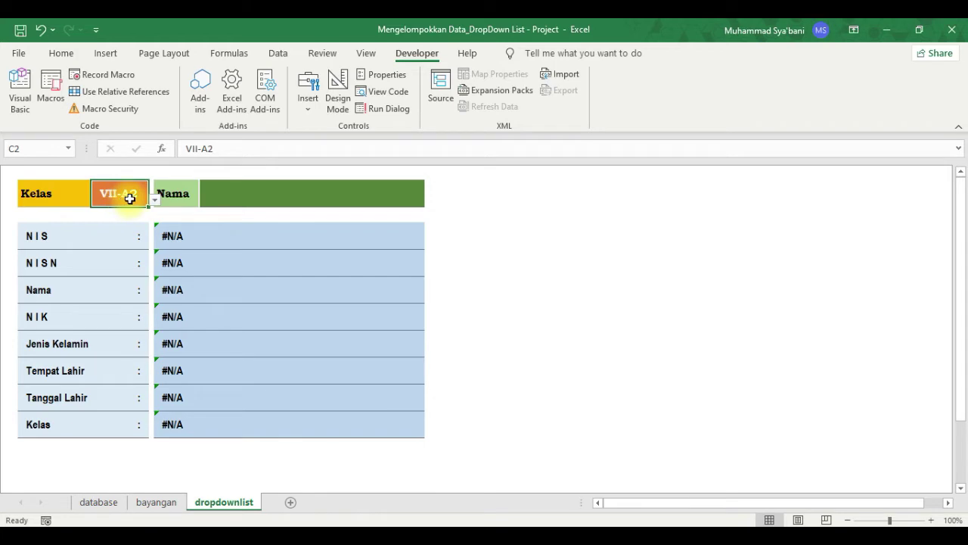
left_click(156, 501)
left_click(133, 199)
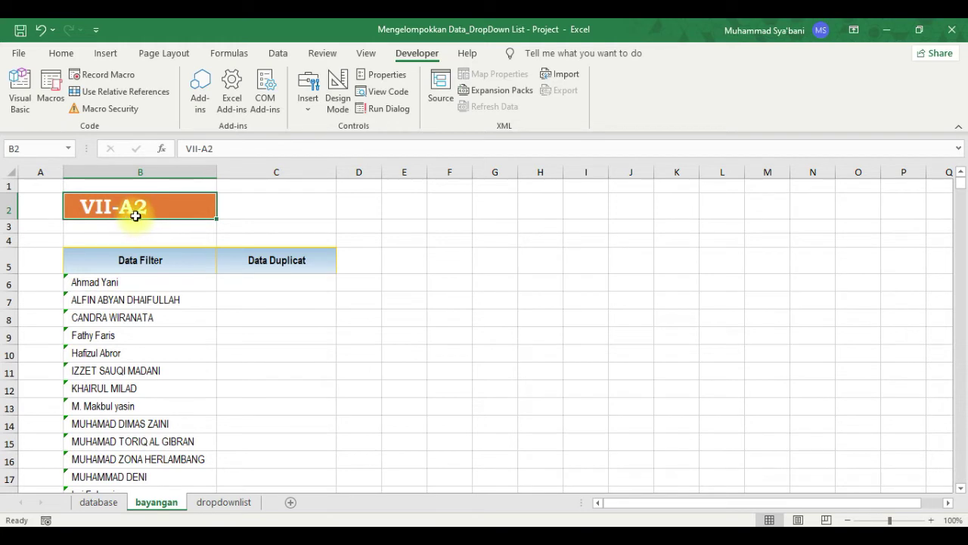
left_click(224, 502)
left_click(19, 89)
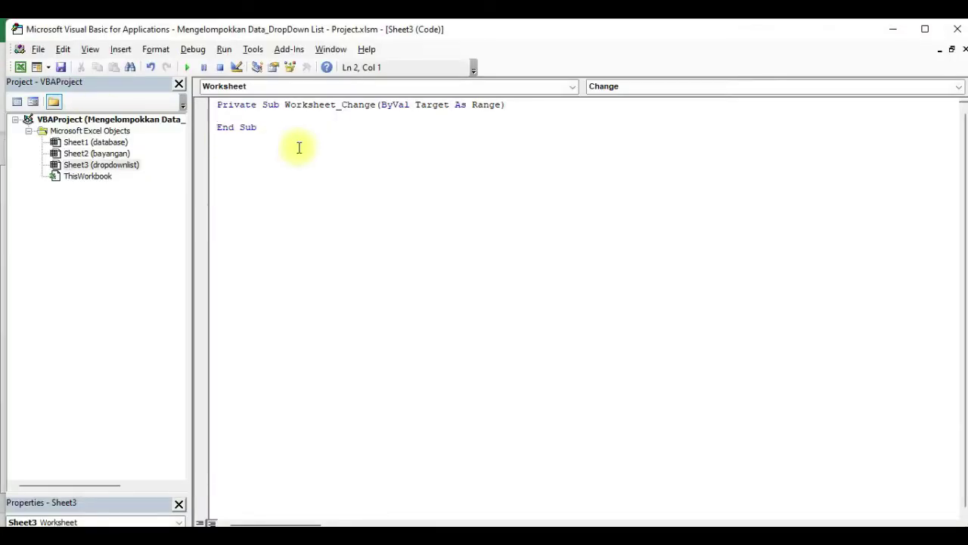
type("Worksheet")
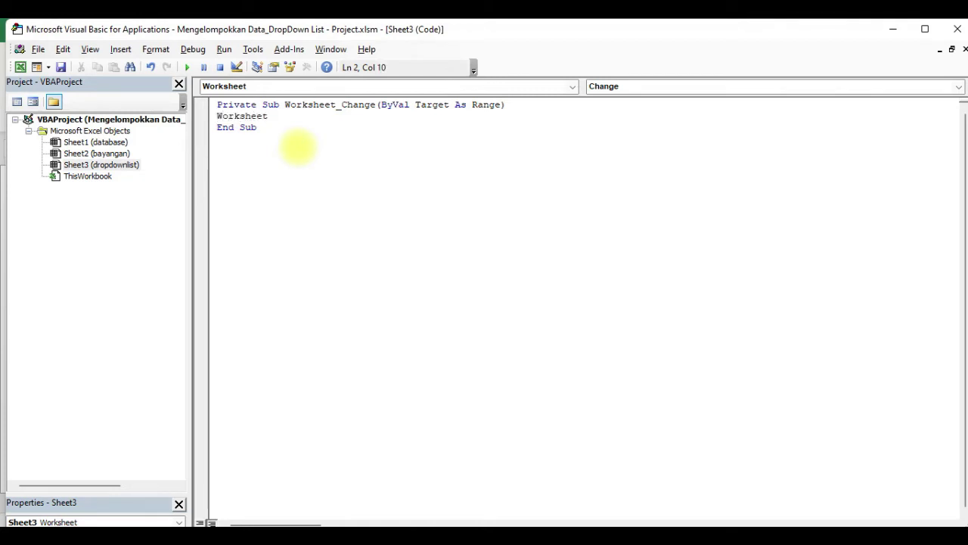
type("s(\"bayang")
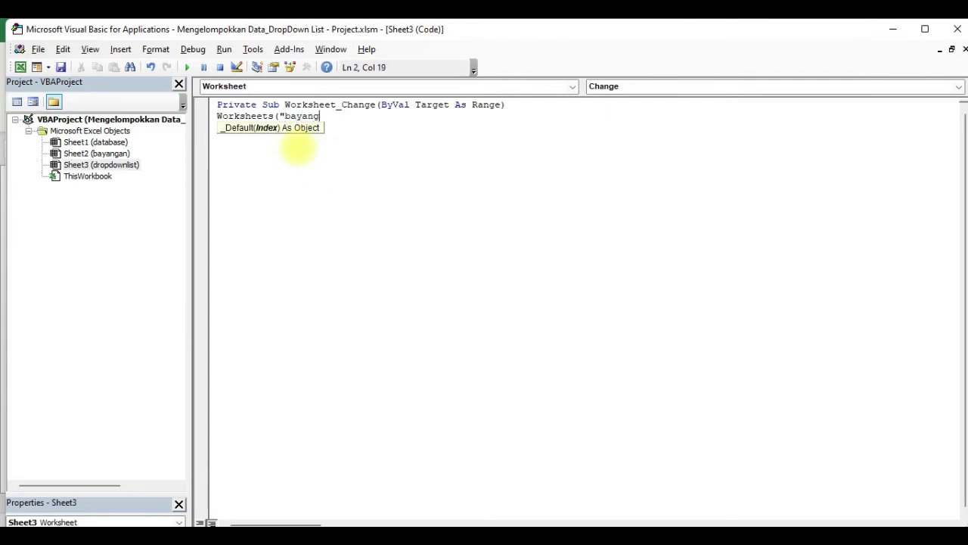
type("an\").Range (")
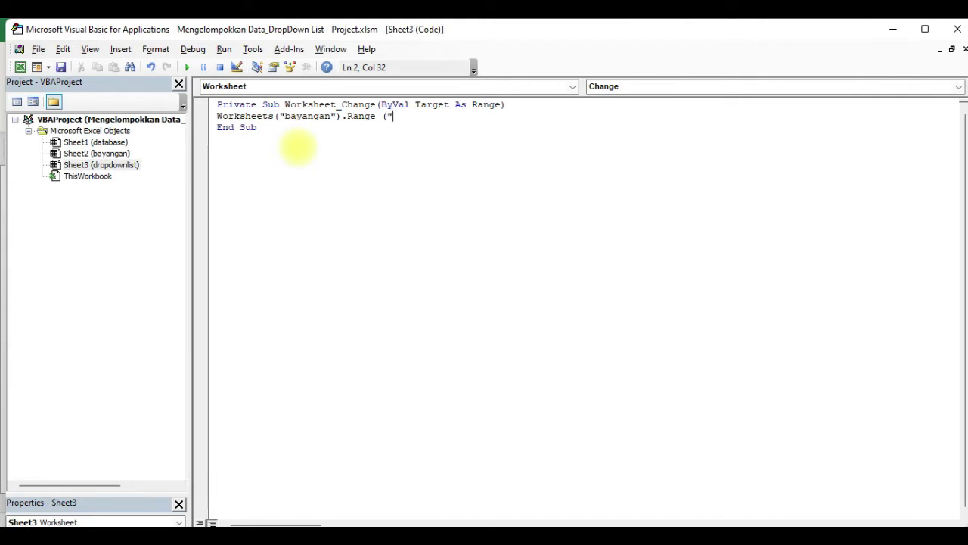
Check the class cell's address in the bayangan sheet and continue the statement with B2").value=worksheets("dropdownlist").range(.
mouse_move(454, 531)
left_click(473, 502)
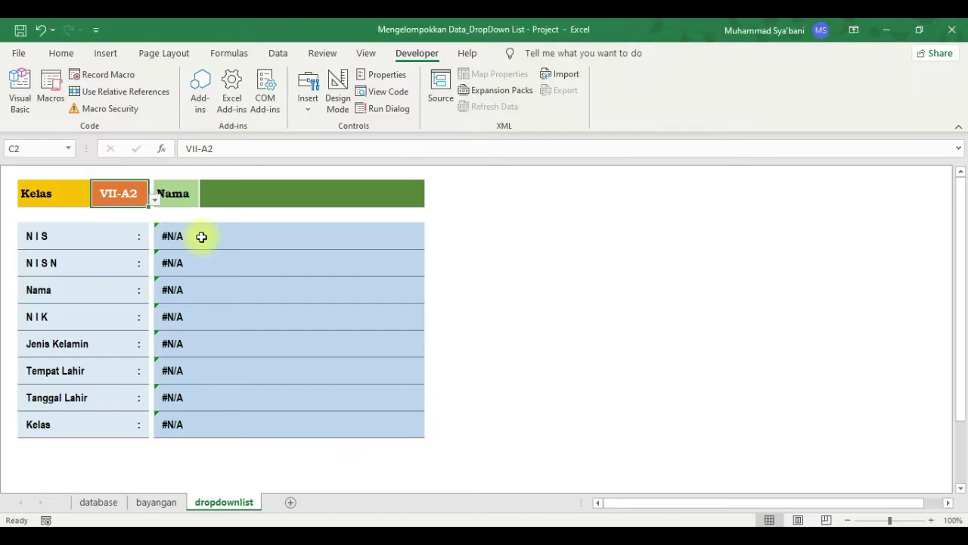
left_click(156, 502)
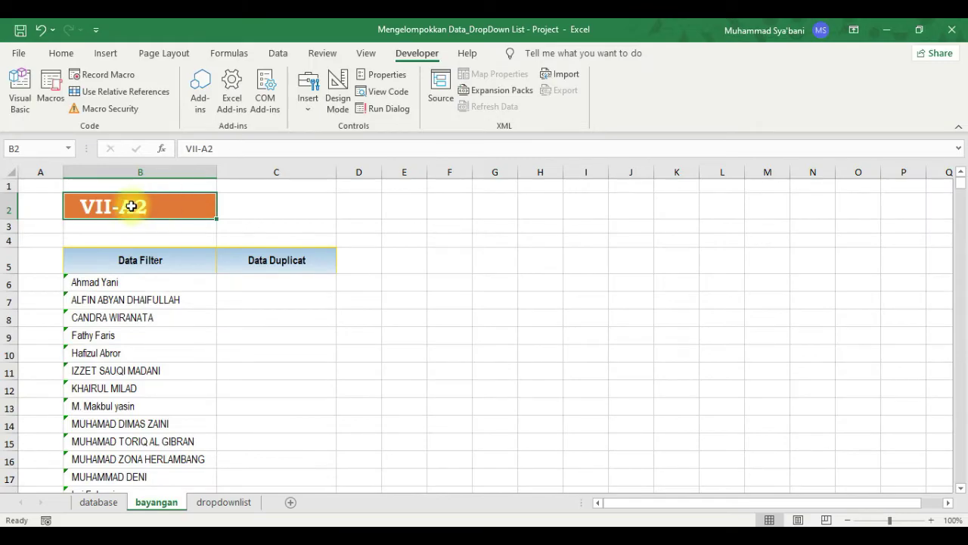
left_click(19, 89)
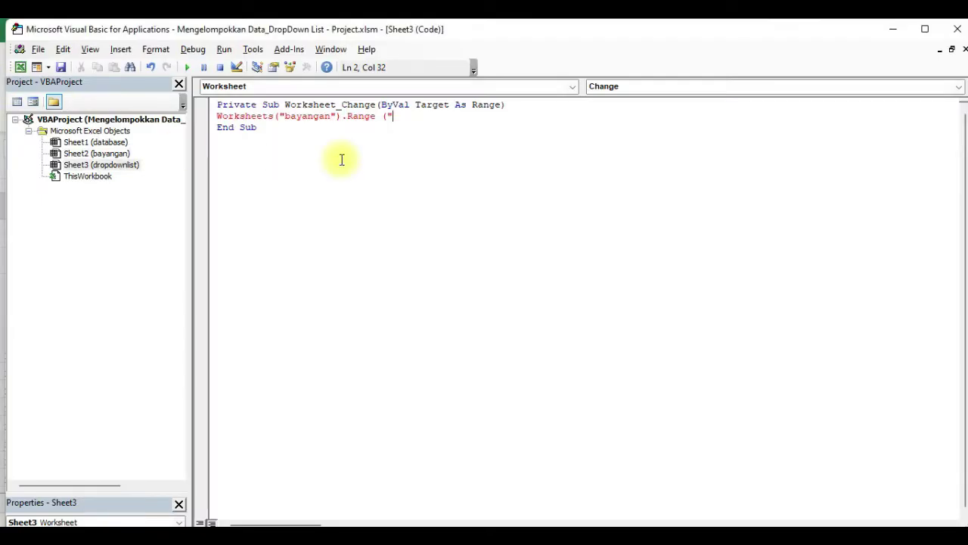
type("B2\").value=worksheet")
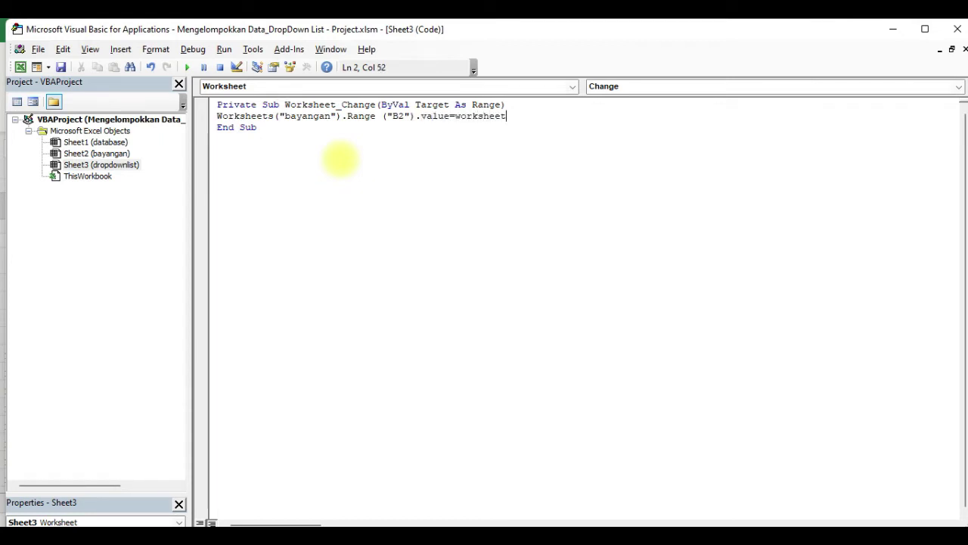
type("(")
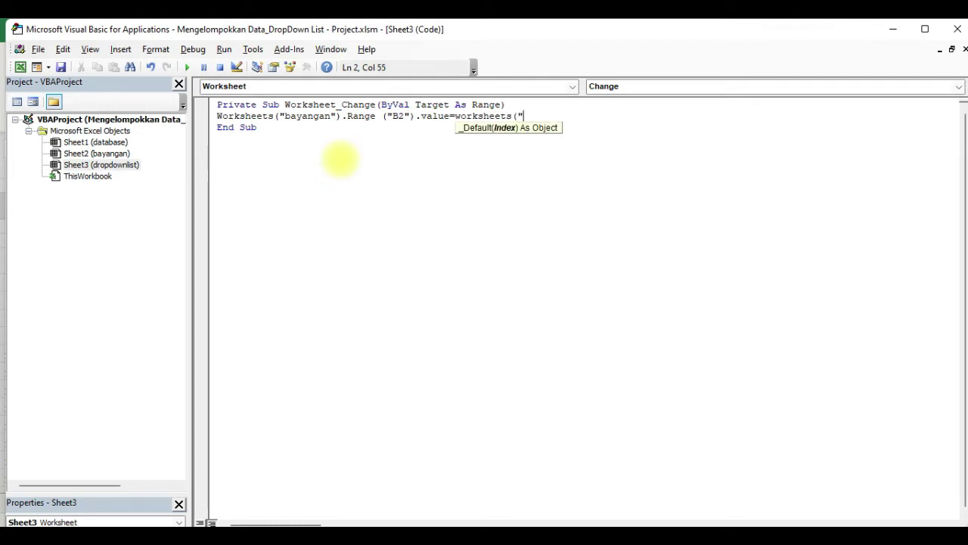
type("\"dropdownlis")
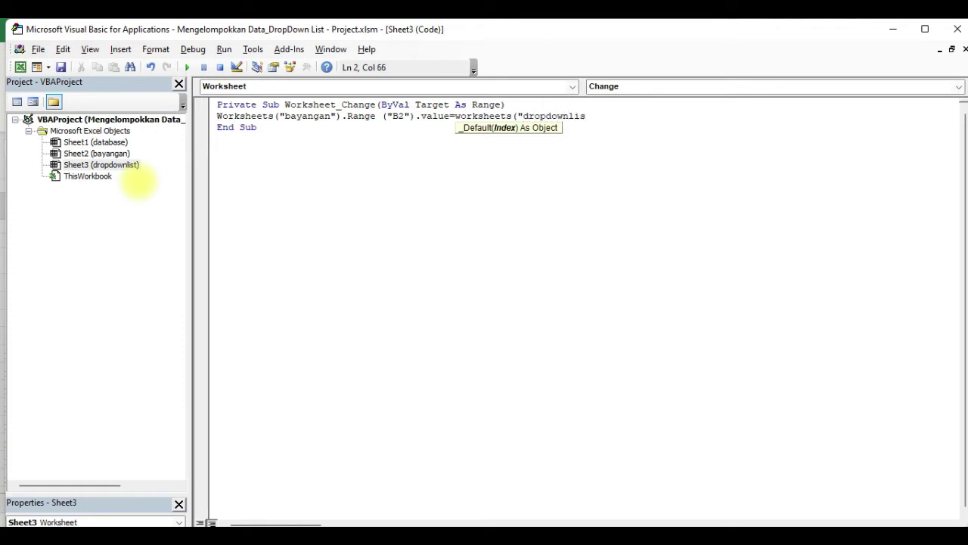
type("t\")")
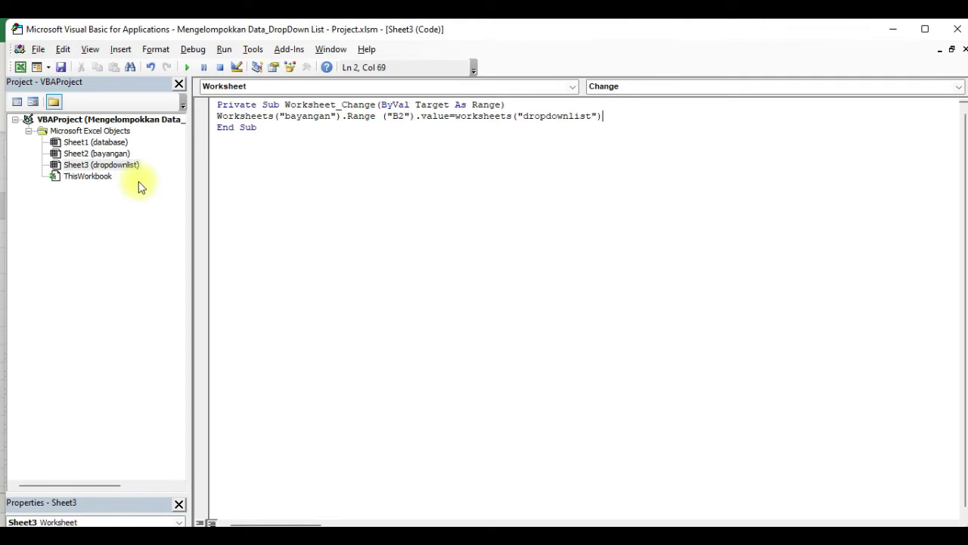
type(".range(")
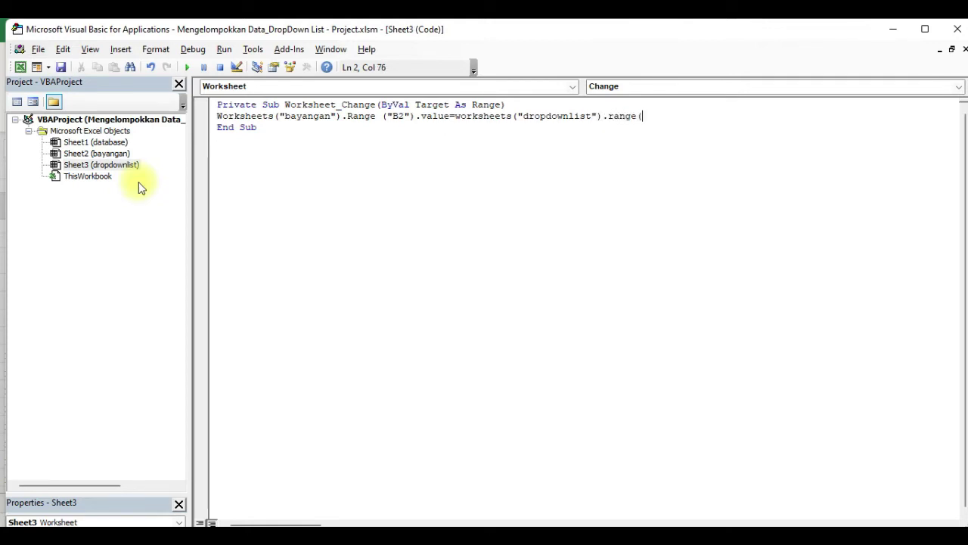
Check the class cell's address in the dropdownlist sheet and complete the Worksheet_Change statement with "C2").Value.
left_click(500, 535)
left_click(428, 500)
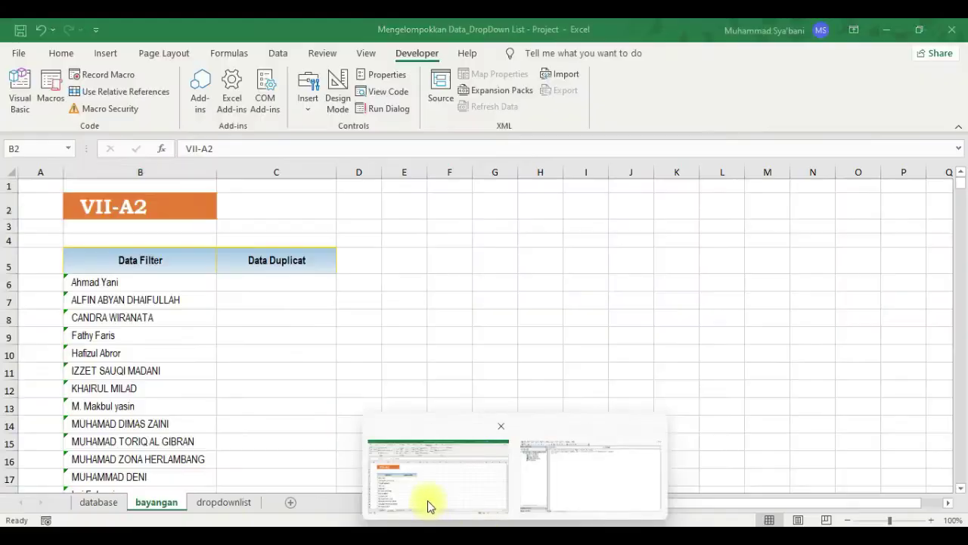
left_click(241, 503)
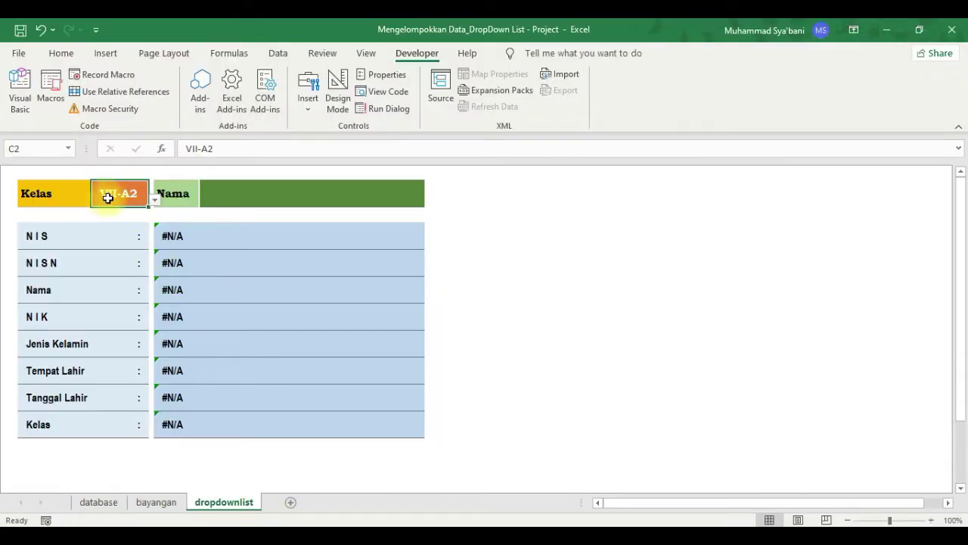
left_click(20, 87)
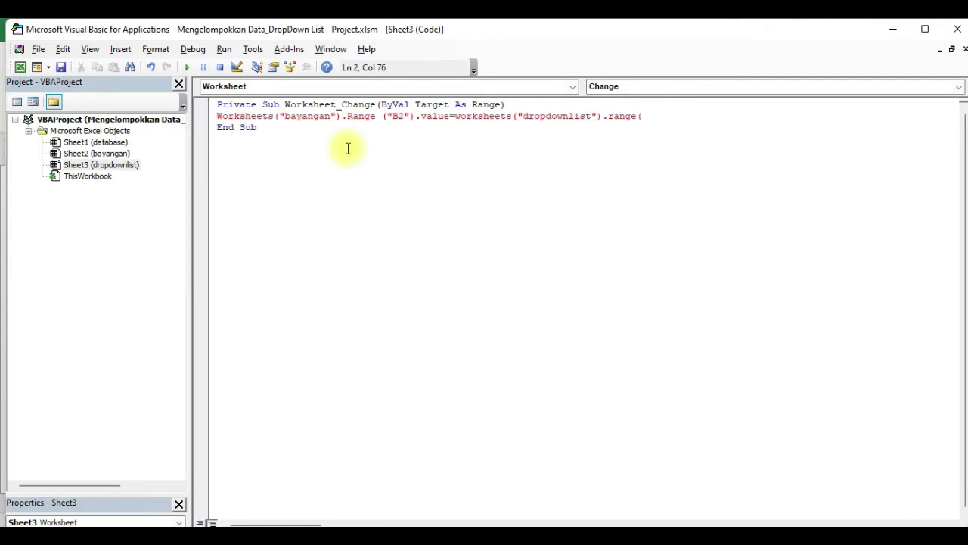
type("C2\").Value")
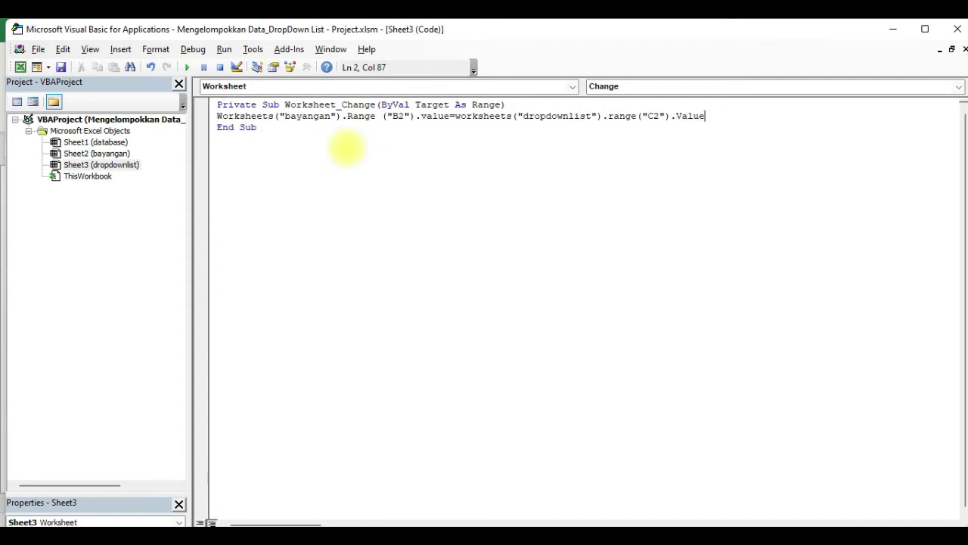
key("Return")
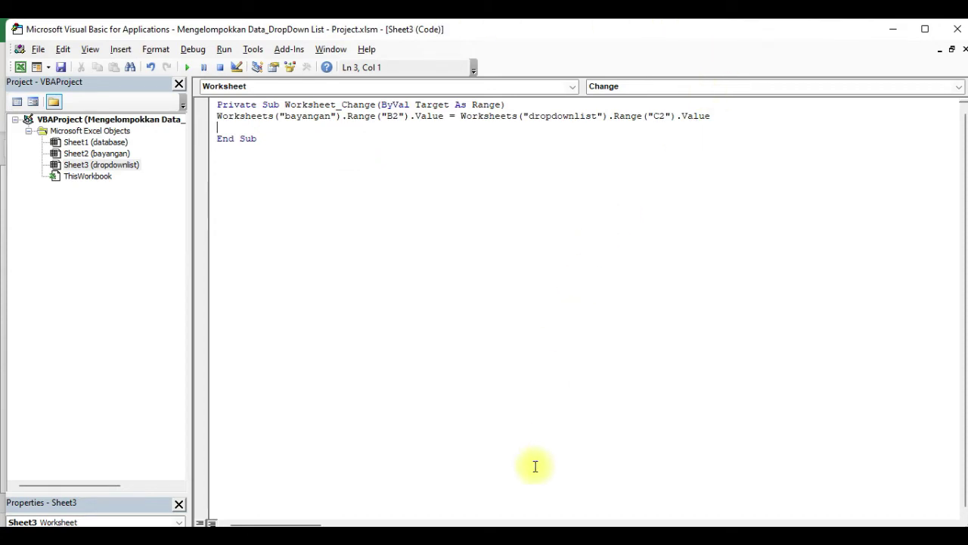
Examine the extent of the Data Filter formulas in column B of the bayangan sheet and the adjacent Data Duplicat column.
mouse_move(484, 519)
left_click(454, 499)
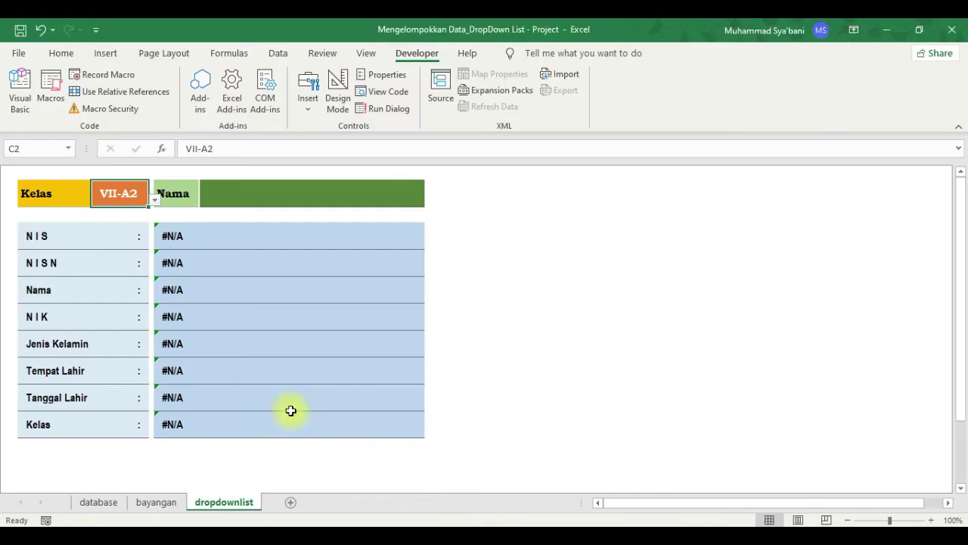
left_click(155, 503)
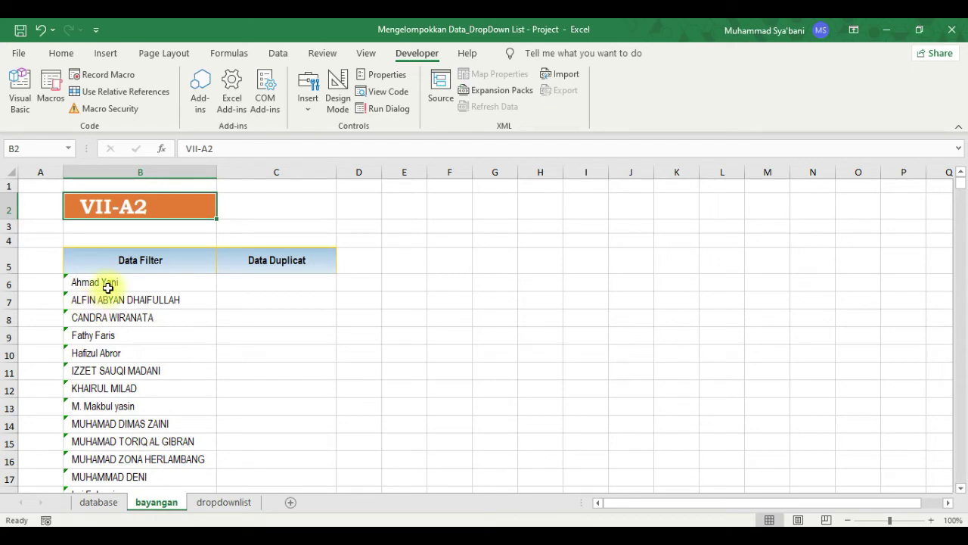
left_click_drag(107, 283, 130, 485)
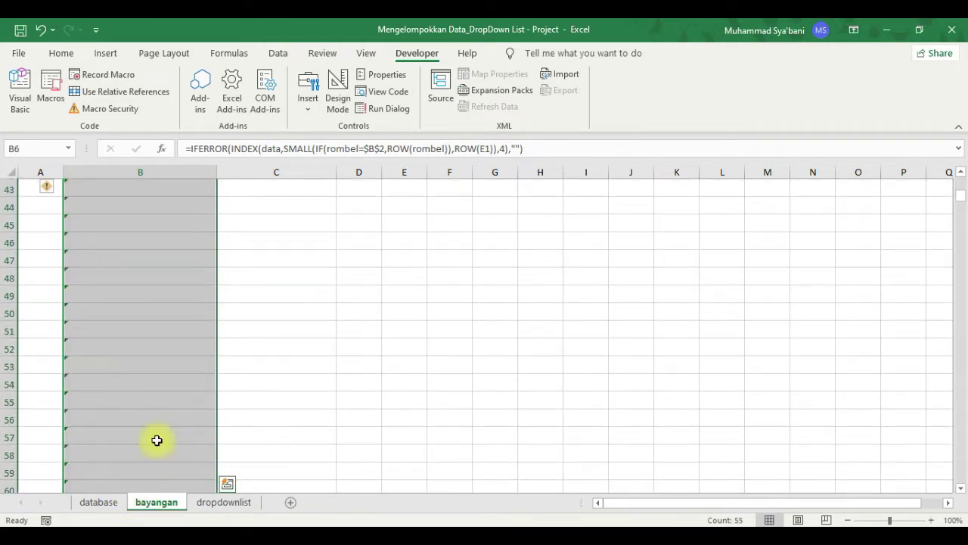
scroll(159, 399, "down", 2)
left_click(140, 385)
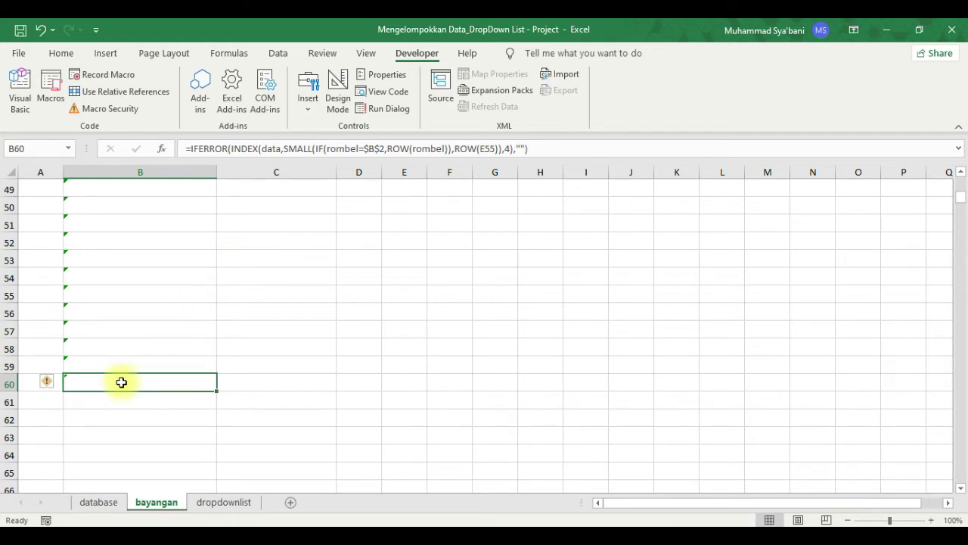
scroll(141, 343, "up", 4)
scroll(141, 344, "up", 8)
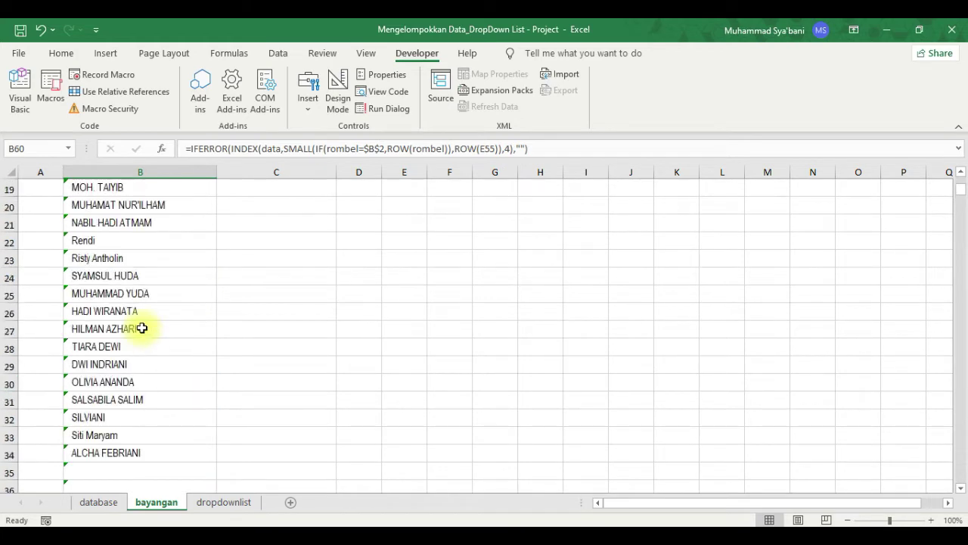
scroll(130, 248, "up", 5)
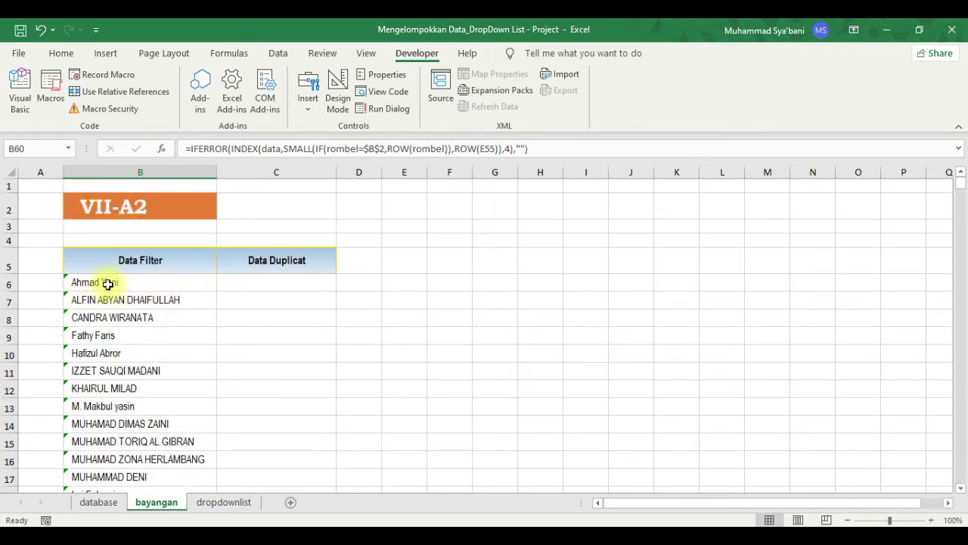
scroll(86, 287, "down", 13)
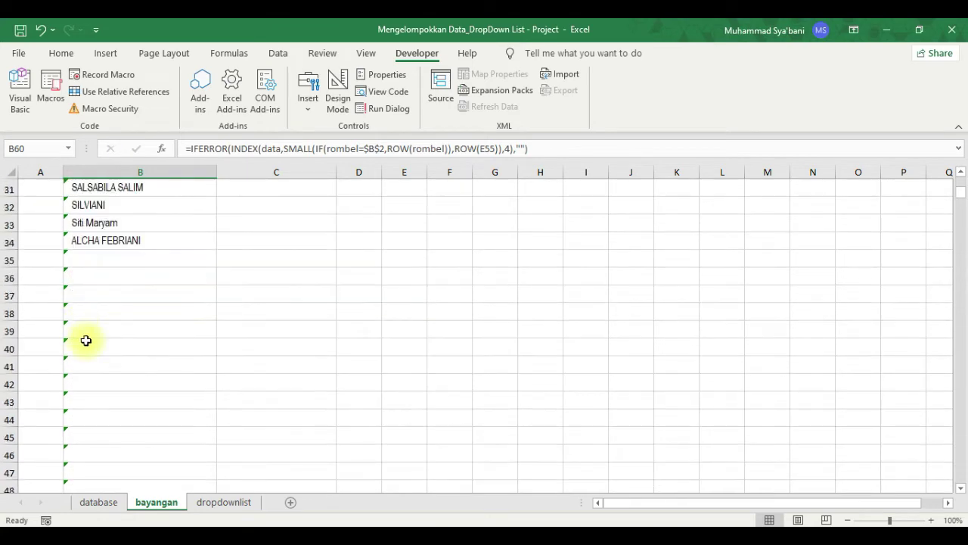
scroll(115, 454, "down", 1)
scroll(114, 452, "up", 14)
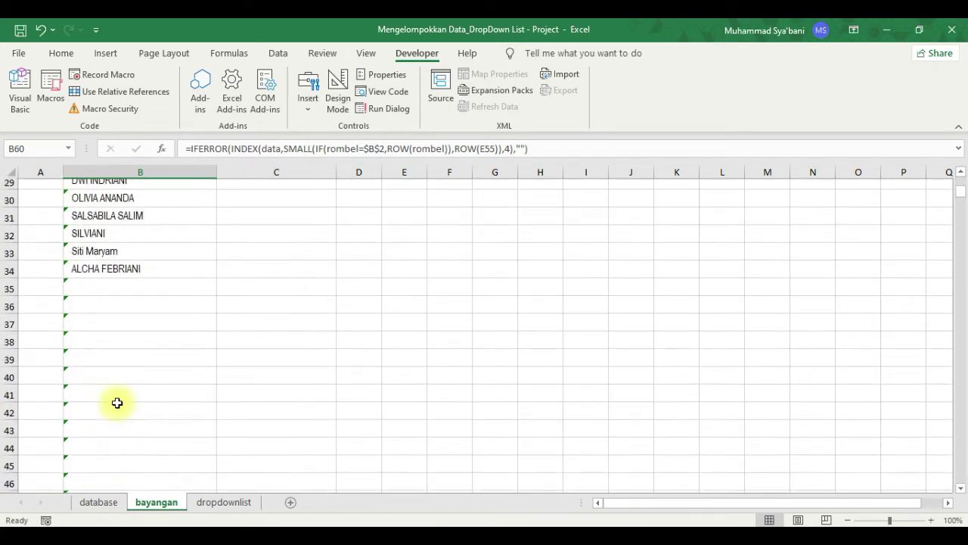
left_click(134, 317)
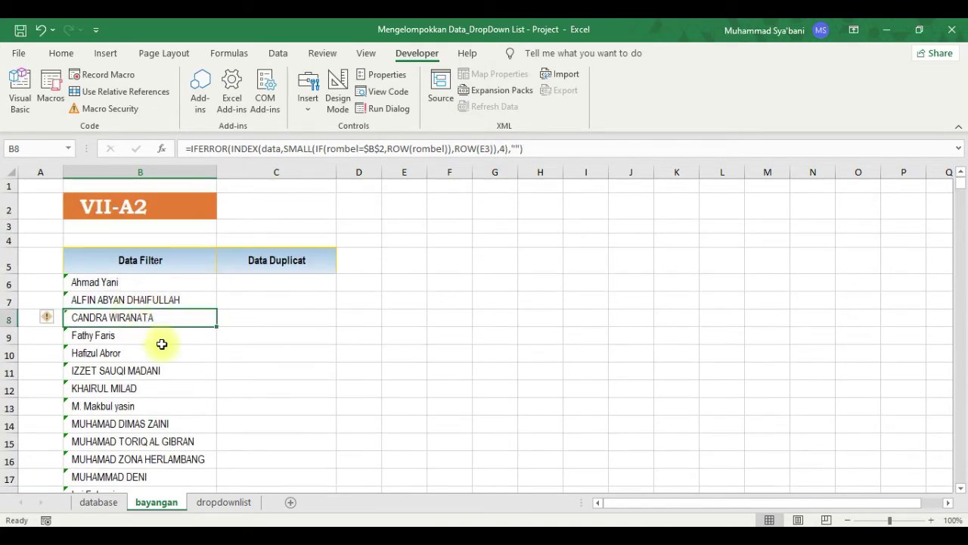
left_click(274, 294)
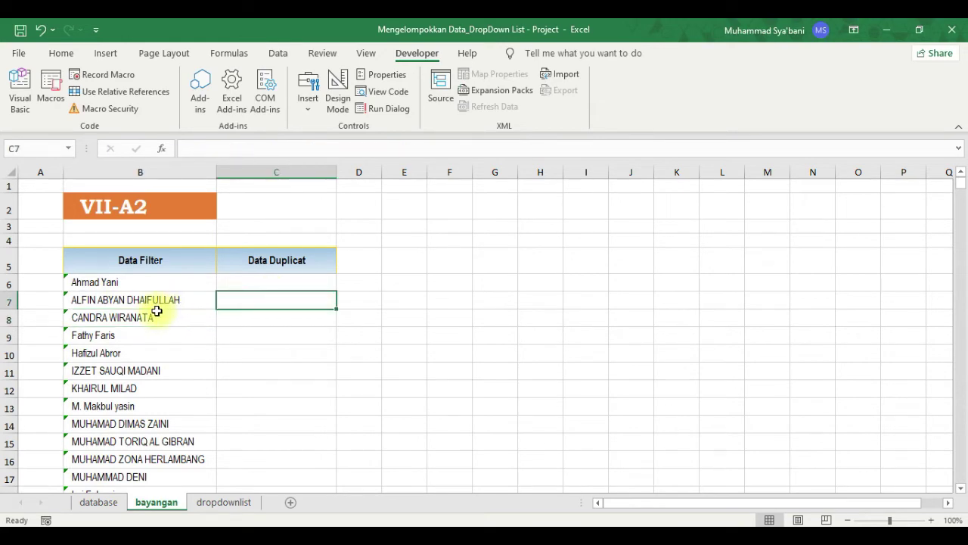
Duplicate the Worksheet_Change assignment statement onto the line directly below it.
left_click(20, 90)
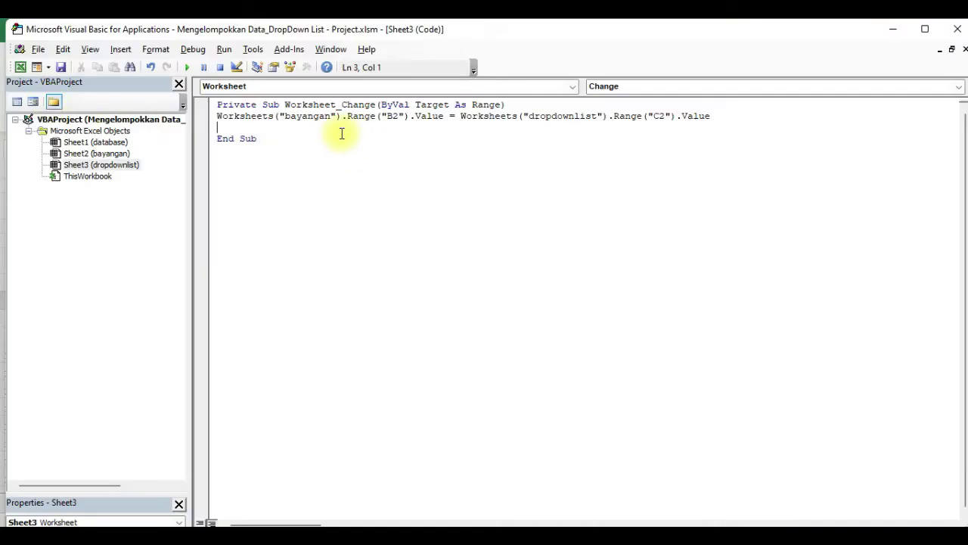
left_click_drag(778, 113, 209, 113)
key("ctrl+c")
left_click(260, 127)
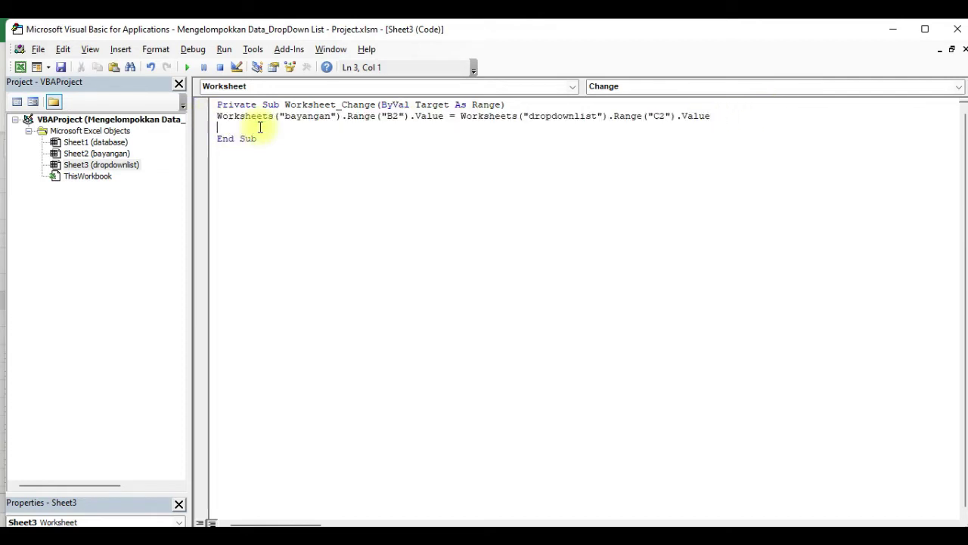
key("ctrl+v")
left_click(355, 138)
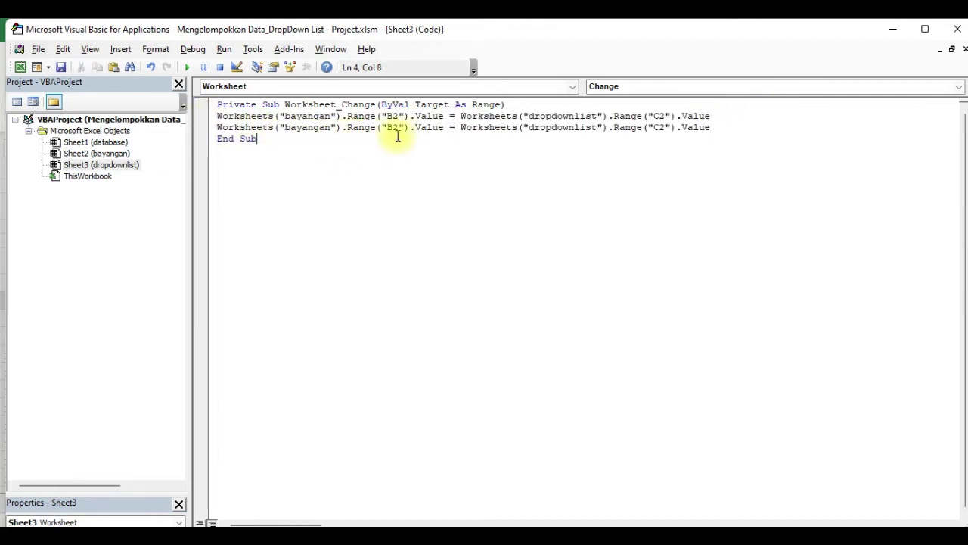
Change the destination range in the second statement to C6:C60 of the bayangan sheet.
left_click_drag(445, 129, 183, 125)
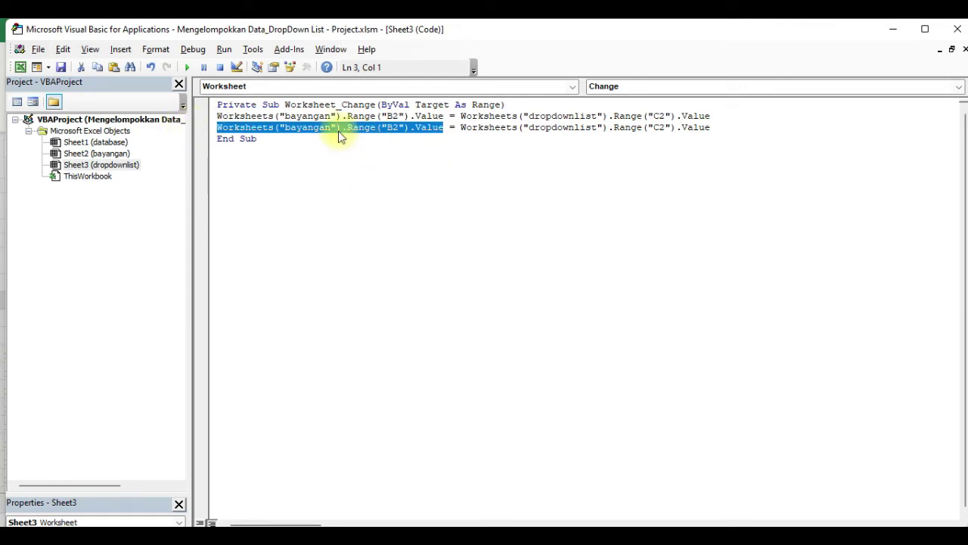
left_click(394, 128)
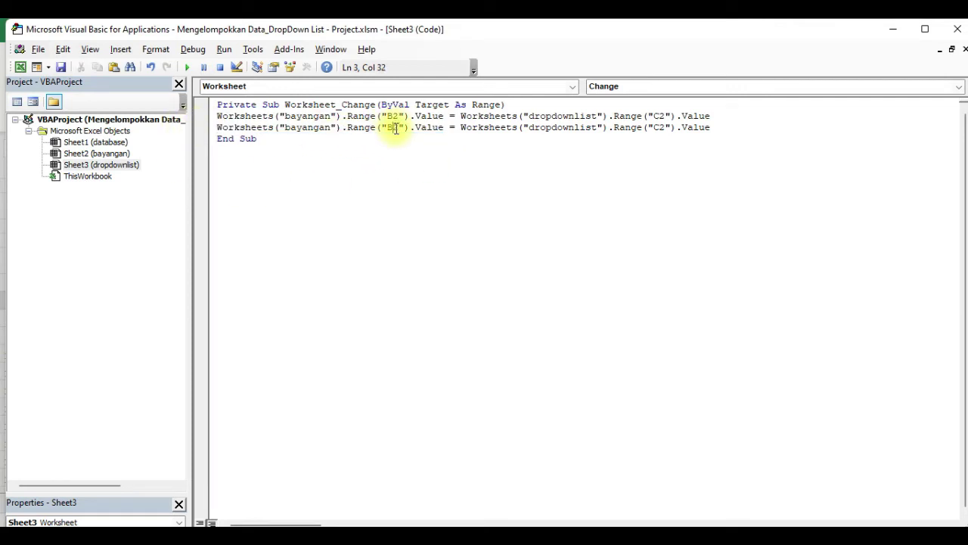
left_click_drag(389, 127, 398, 129)
type("C6")
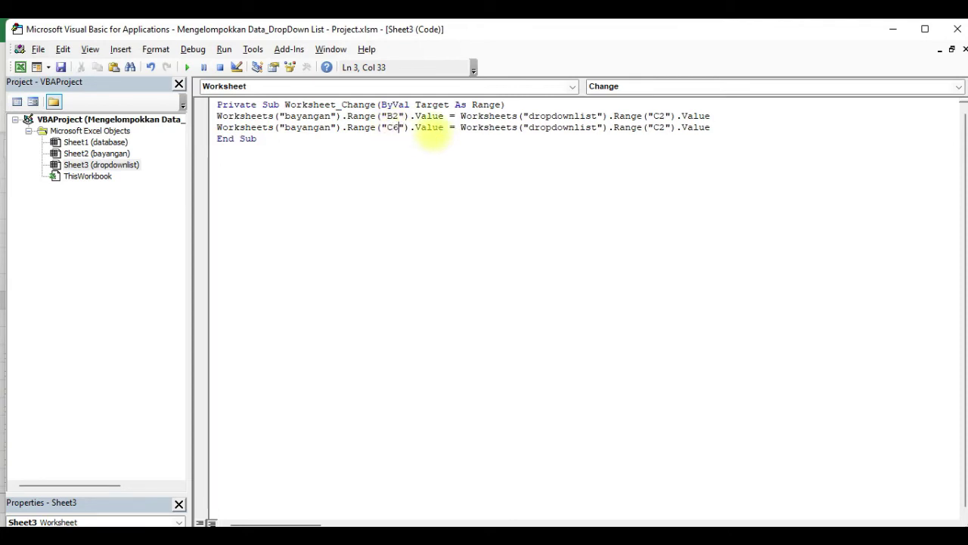
type(":C60")
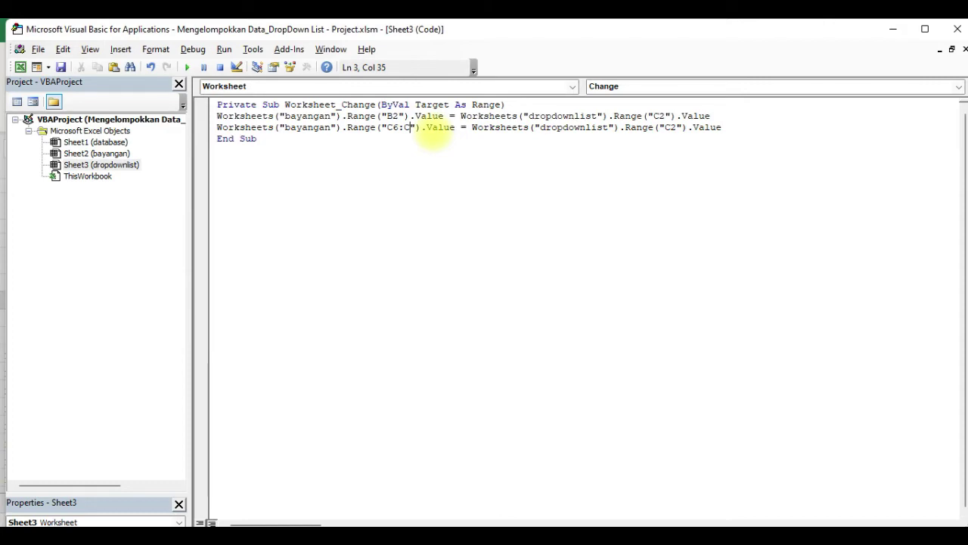
Check the Data Duplicat column and set the second statement's source to Worksheets("bayangan").Range("B6:B60").Value.
left_click(900, 27)
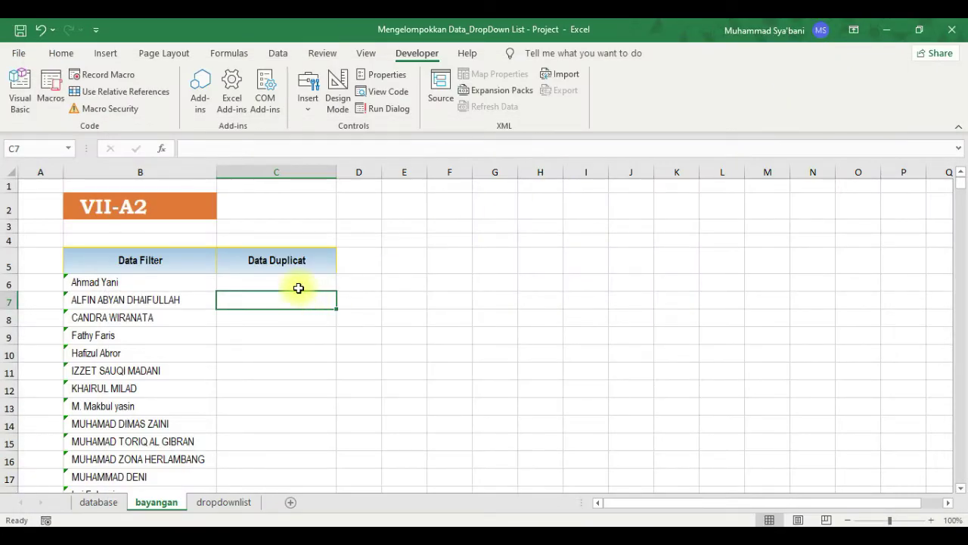
left_click(19, 85)
double_click(682, 128)
type("B")
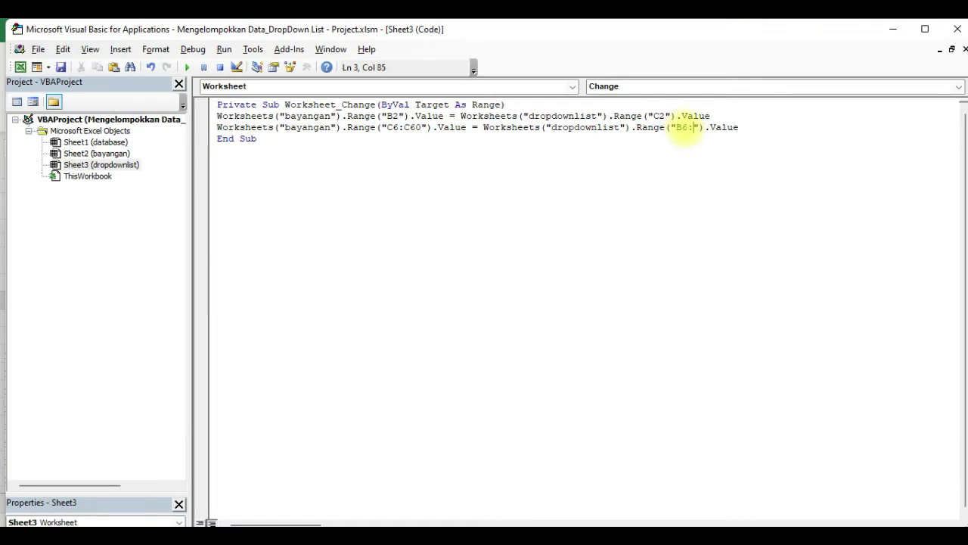
type("6:B60")
double_click(576, 129)
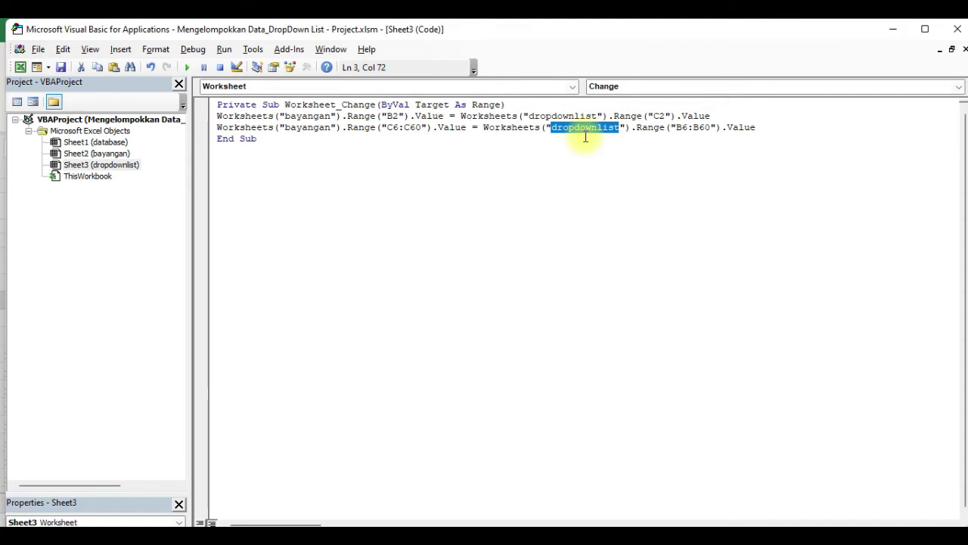
type("bayangan")
left_click(717, 139)
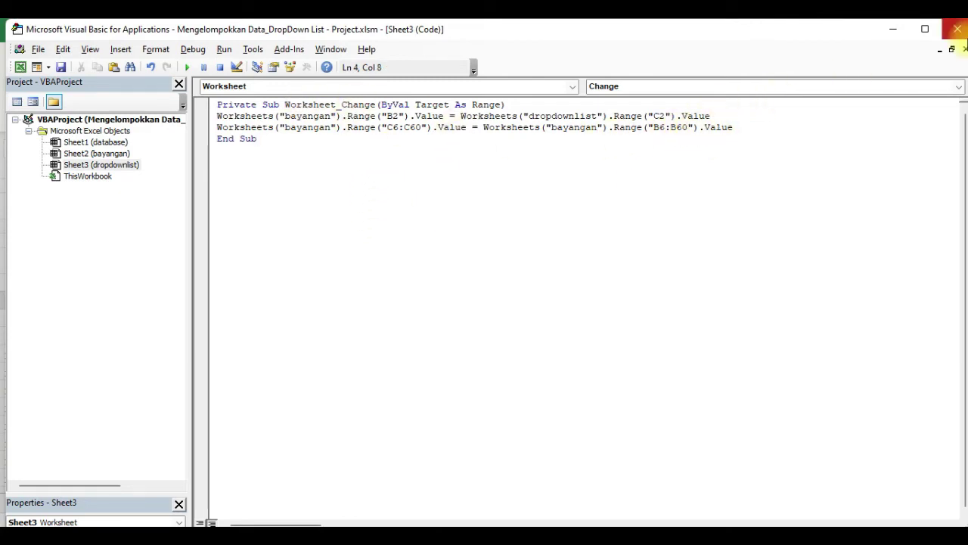
Close the code editor and choose class VII-A3 in the Kelas dropdown on the dropdownlist sheet.
left_click(958, 28)
left_click(332, 254)
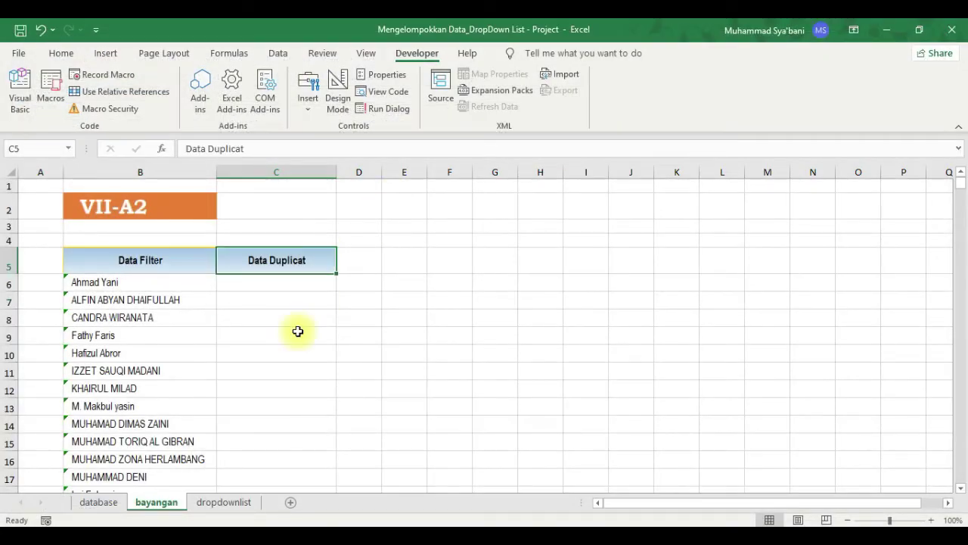
left_click(218, 502)
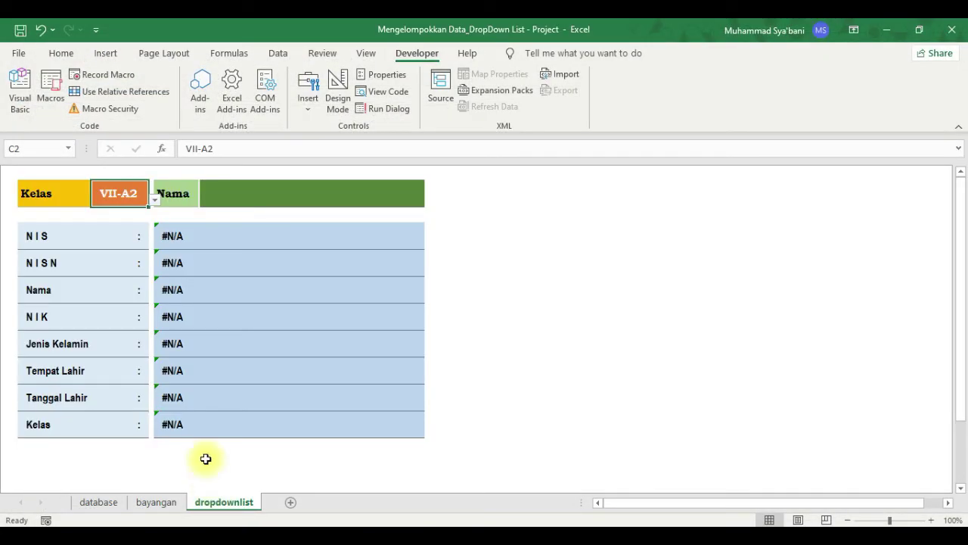
left_click(155, 201)
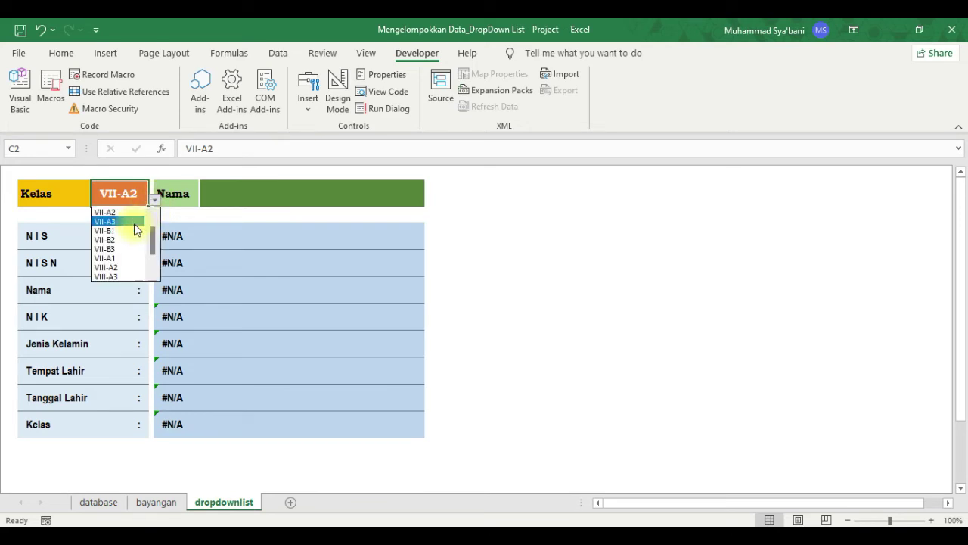
left_click(134, 222)
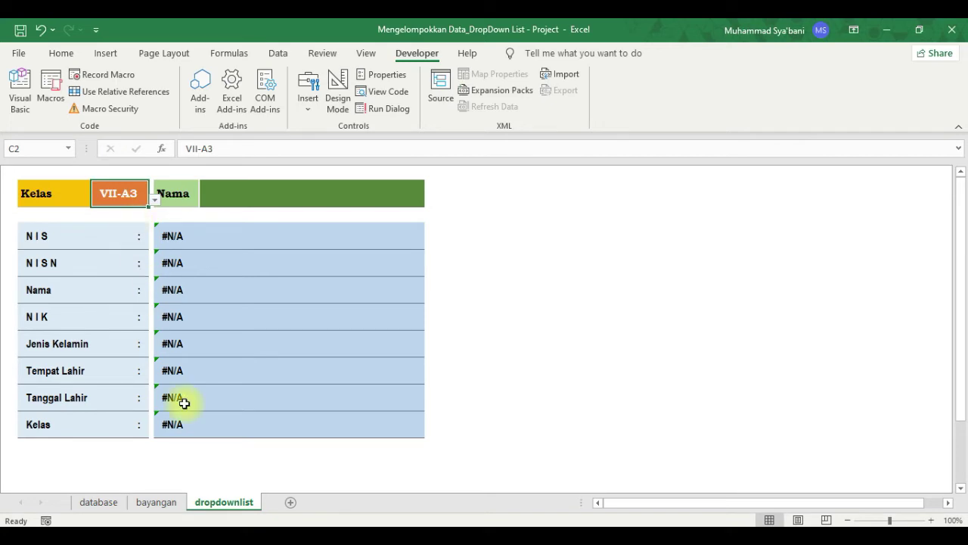
Check the class cell and Data Filter column in the bayangan sheet, and compare with the Rombel entries in the database sheet.
left_click(156, 502)
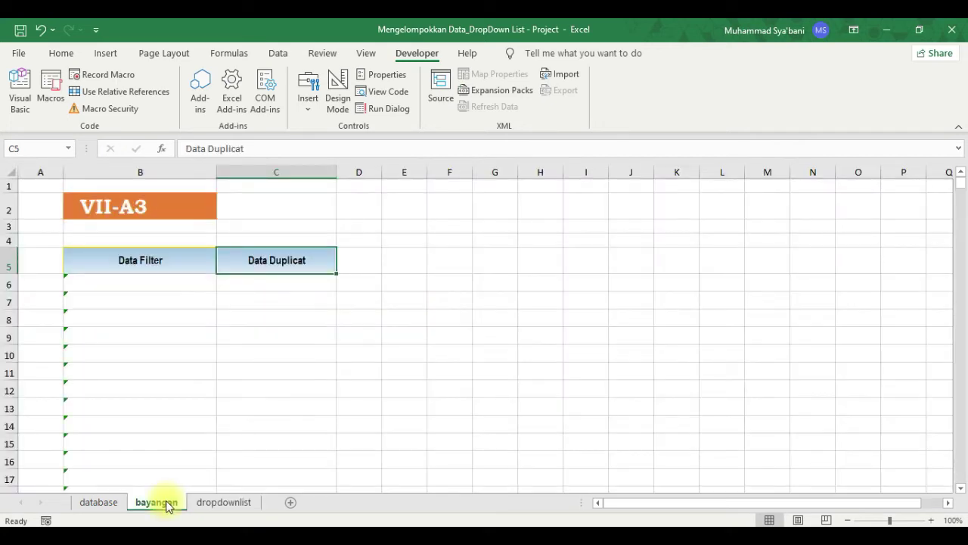
left_click_drag(100, 281, 144, 392)
left_click(134, 283)
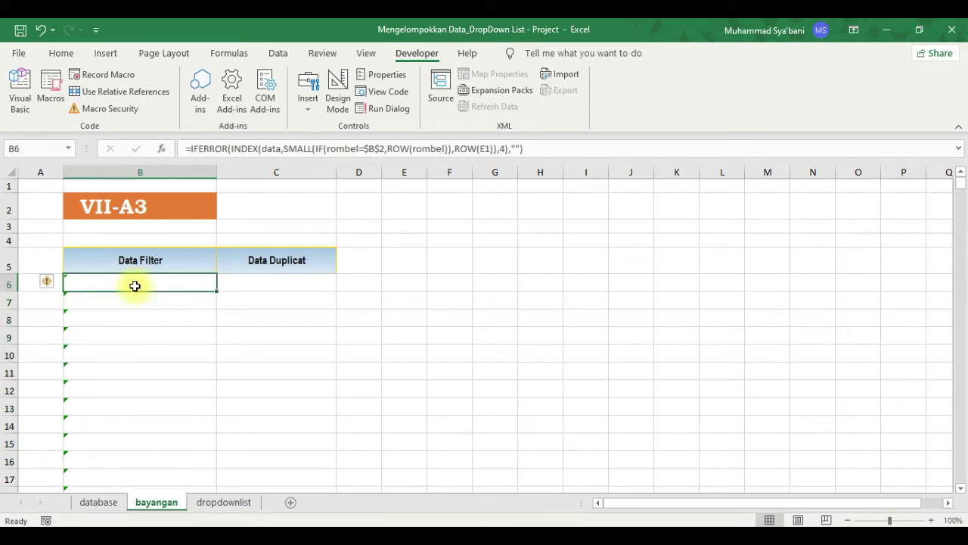
left_click(106, 504)
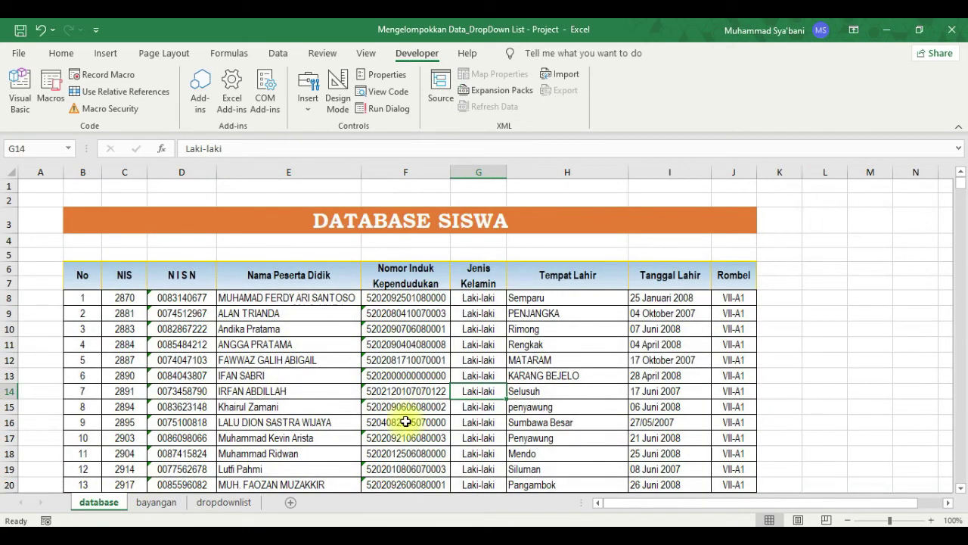
Choose class VII-B1 in the Kelas dropdown on the dropdownlist sheet.
left_click(227, 502)
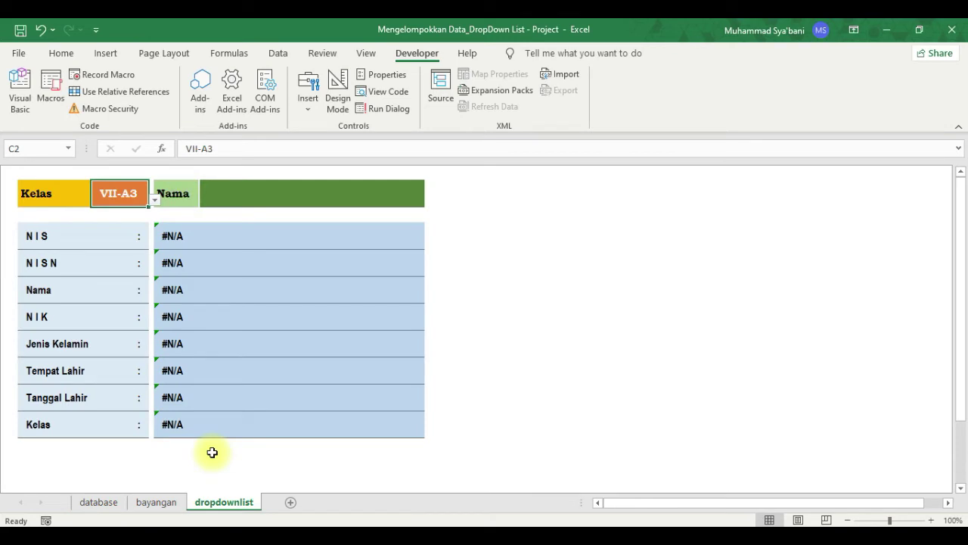
left_click(155, 199)
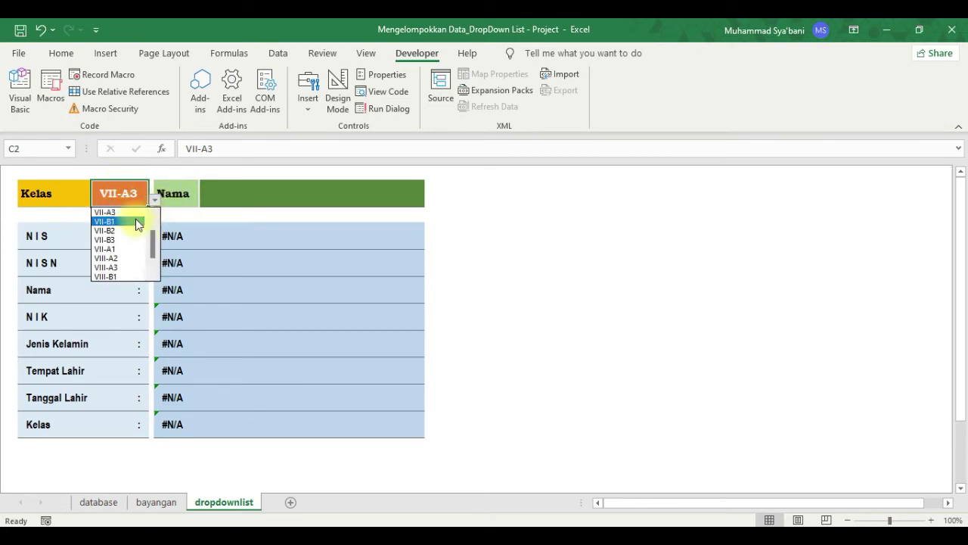
left_click(138, 222)
Check the class cell in the bayangan sheet and compare the Data Filter names with the Data Duplicat names.
left_click(158, 503)
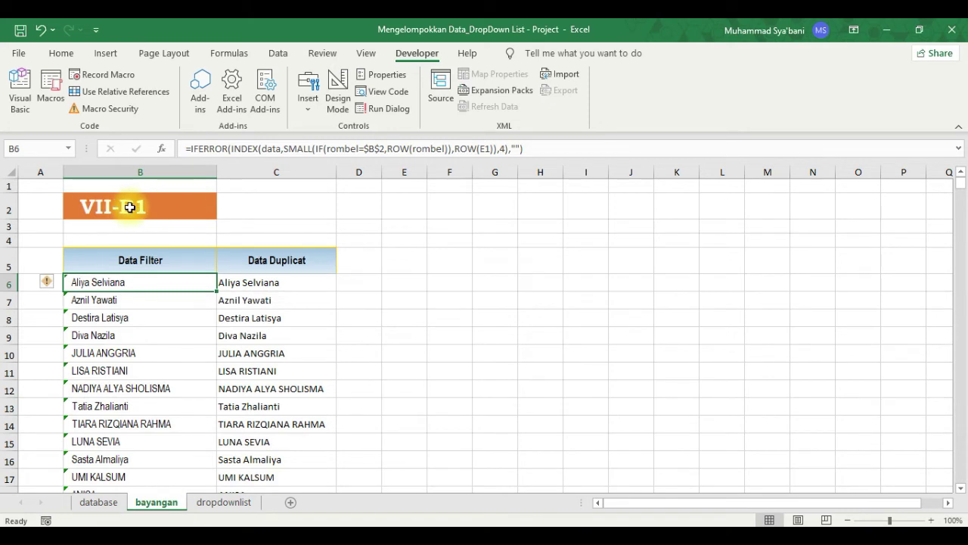
left_click(143, 335)
left_click_drag(124, 282, 134, 426)
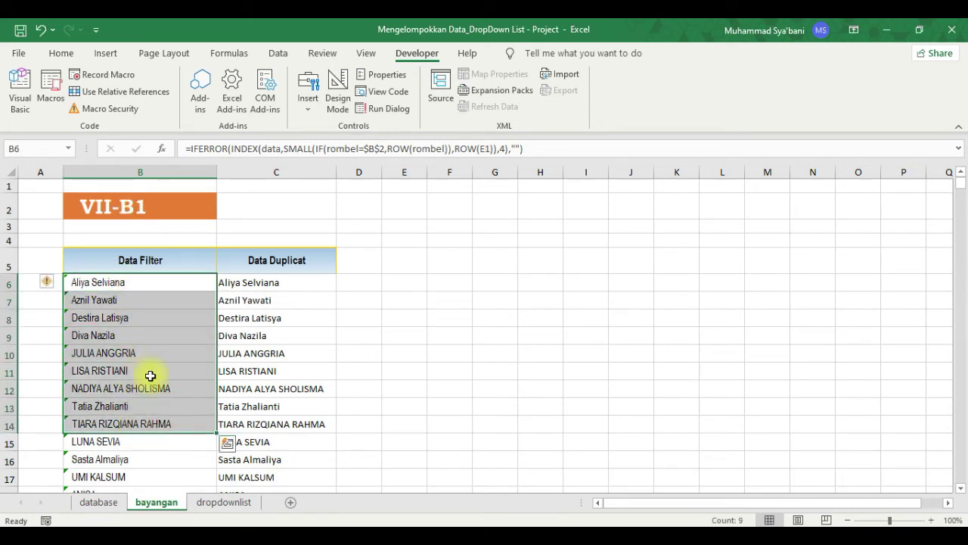
left_click(255, 283)
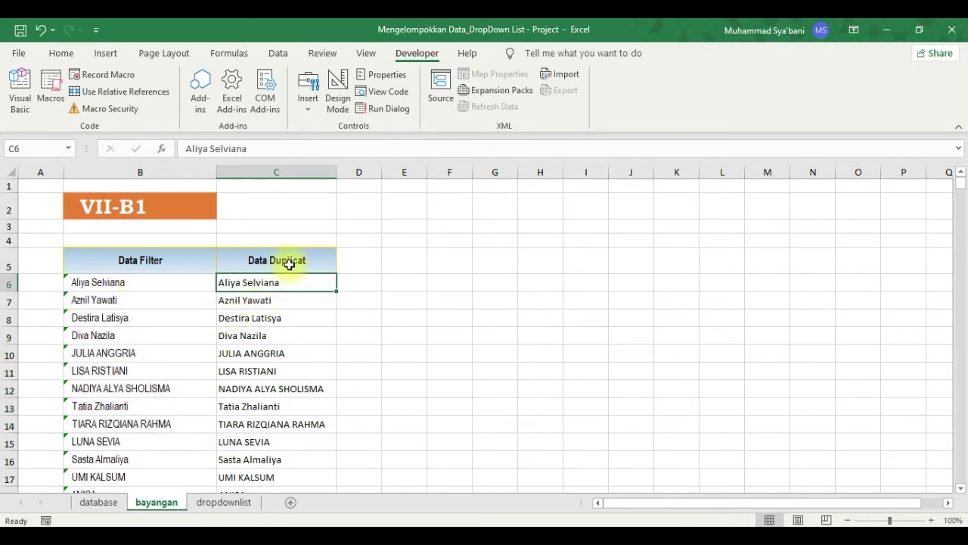
left_click(141, 287)
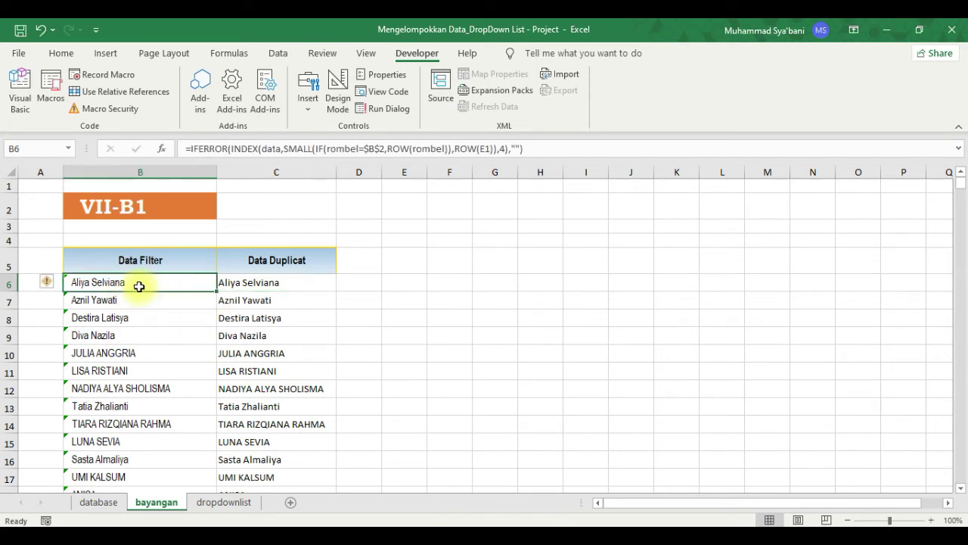
left_click_drag(121, 288, 130, 404)
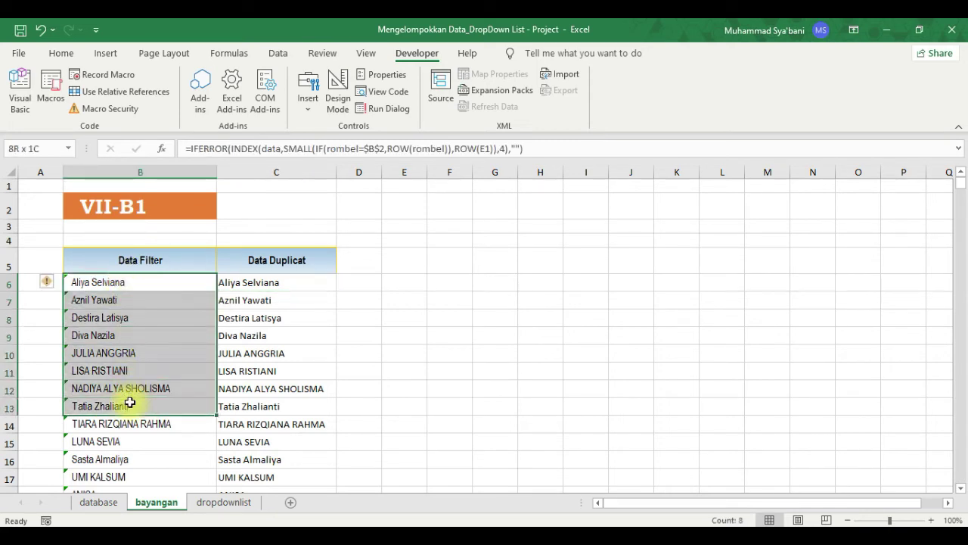
left_click(143, 282)
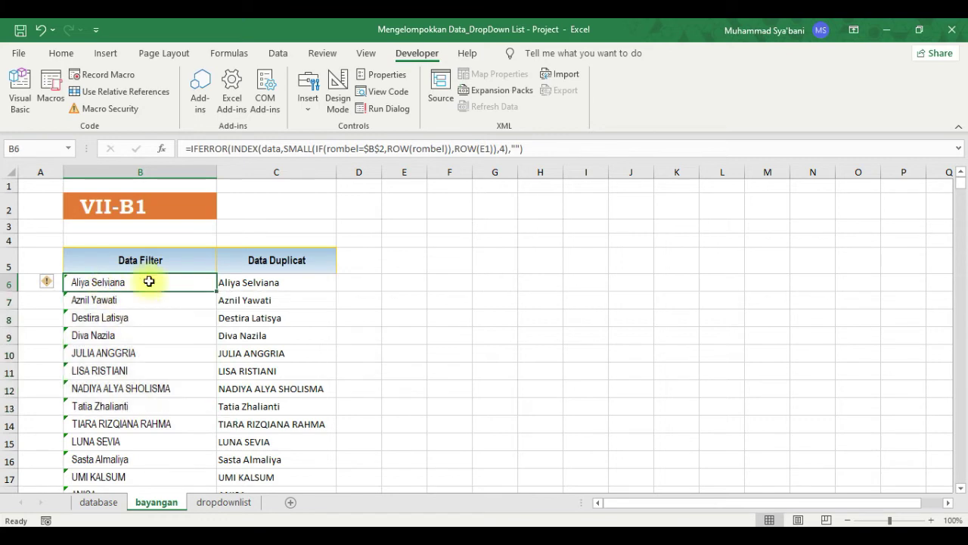
left_click(253, 302)
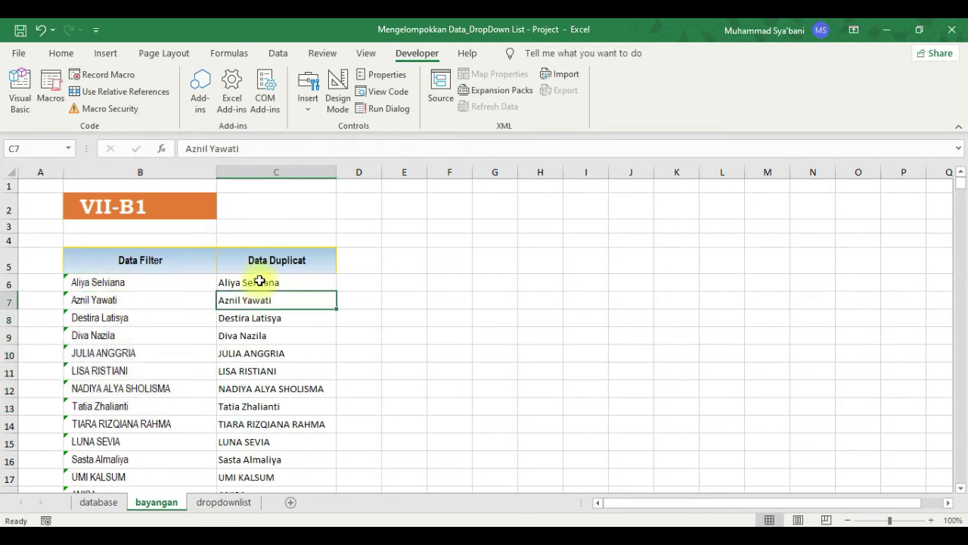
left_click_drag(252, 285, 261, 406)
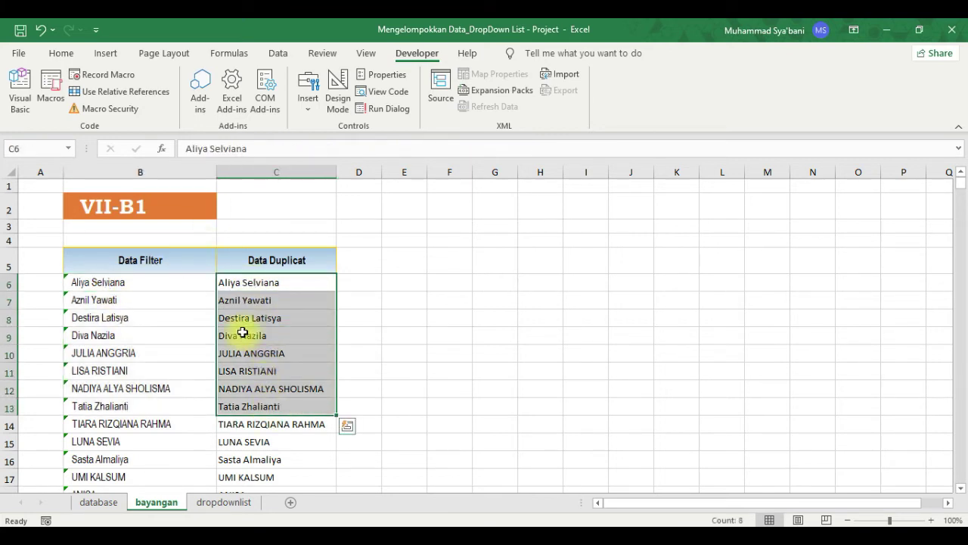
left_click(246, 241)
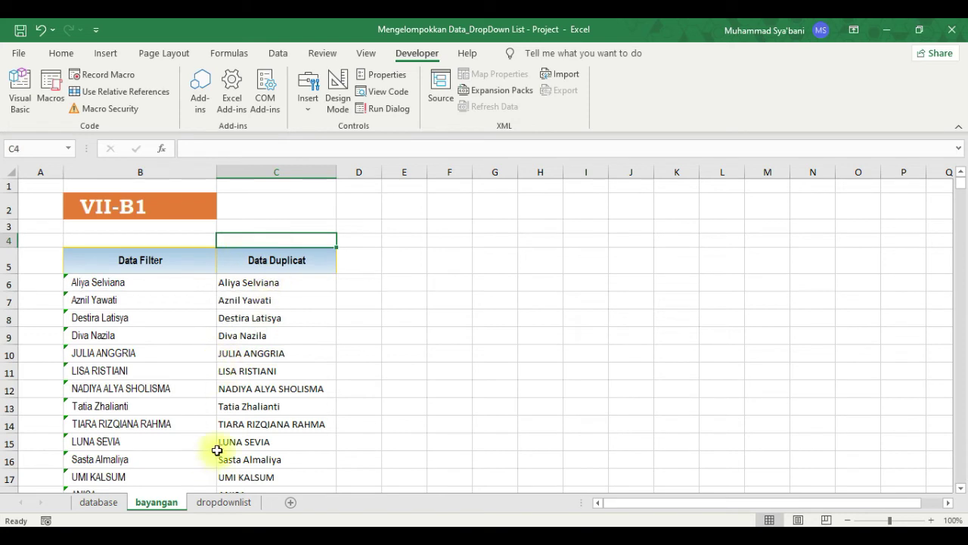
Check the empty Nama cell on the dropdownlist sheet and review the Worksheet_Change code, closing the code editor again.
left_click(219, 503)
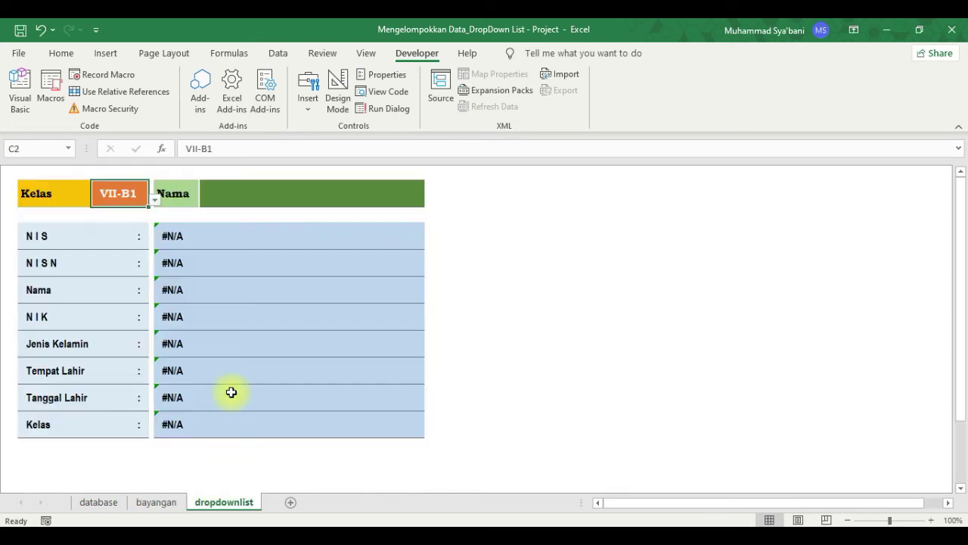
left_click(250, 198)
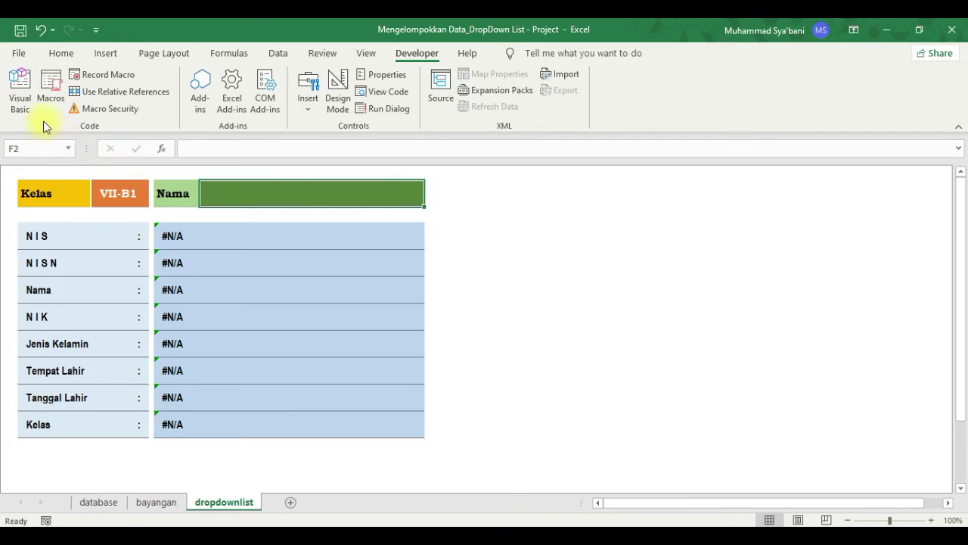
left_click(20, 94)
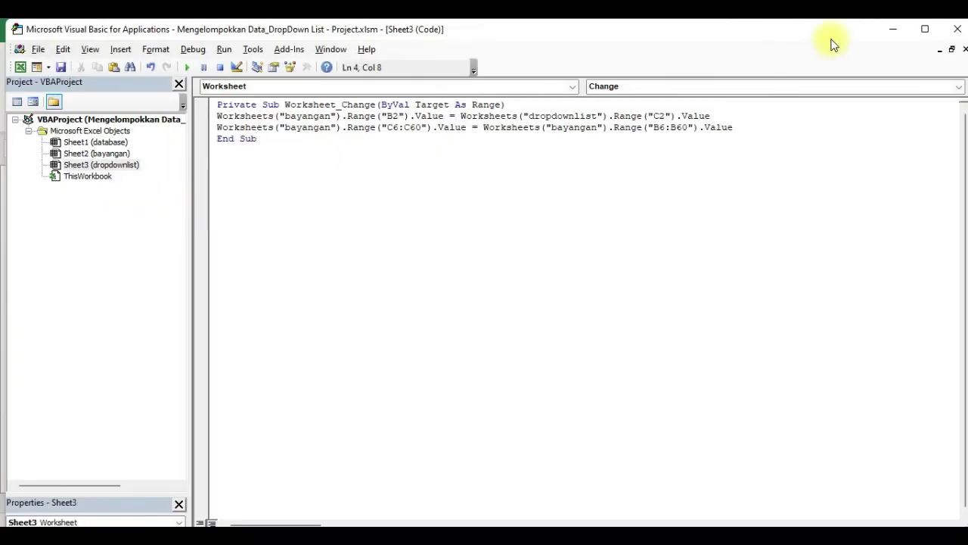
left_click(954, 32)
Examine the Data Duplicat column in the bayangan sheet from C6 down through the blank rows below the names.
left_click(163, 503)
left_click_drag(276, 283, 290, 445)
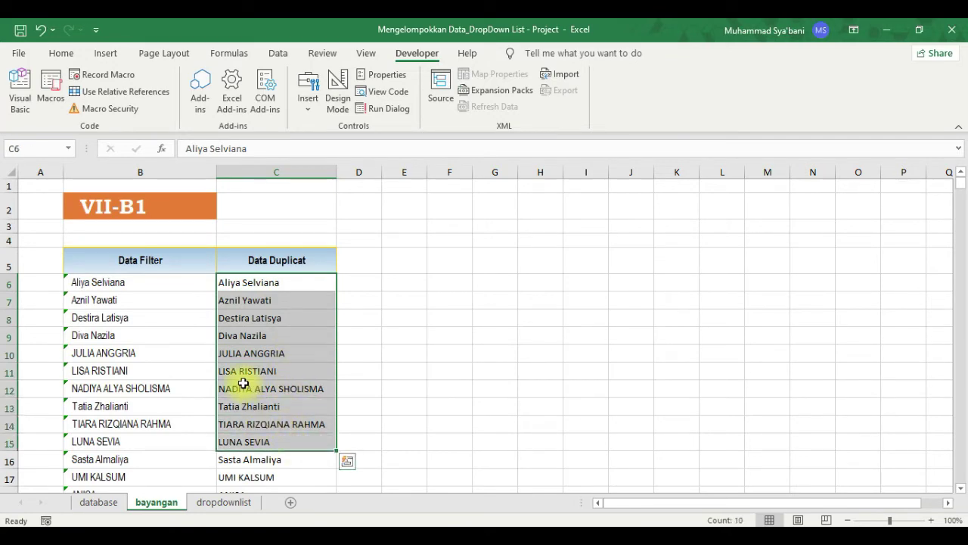
scroll(243, 384, "down", 2)
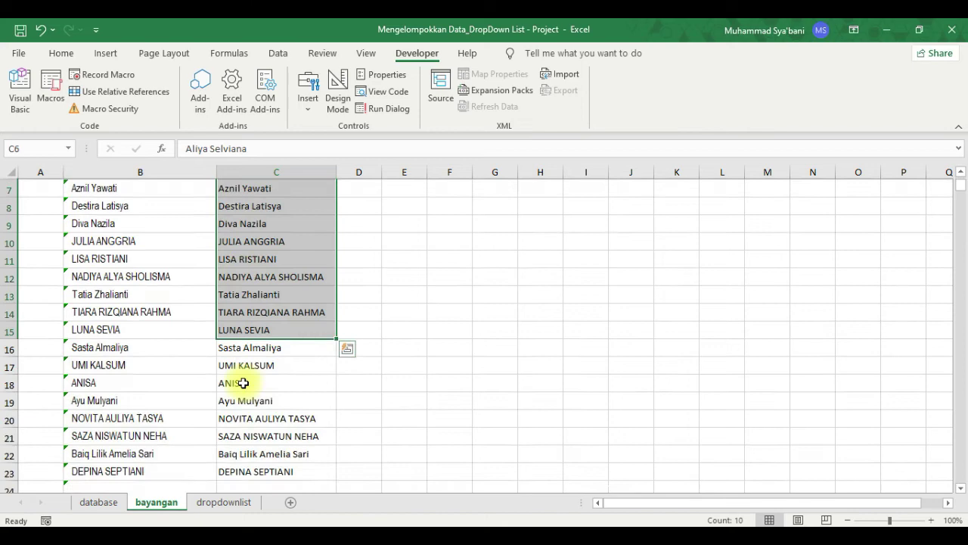
scroll(257, 431, "down", 1)
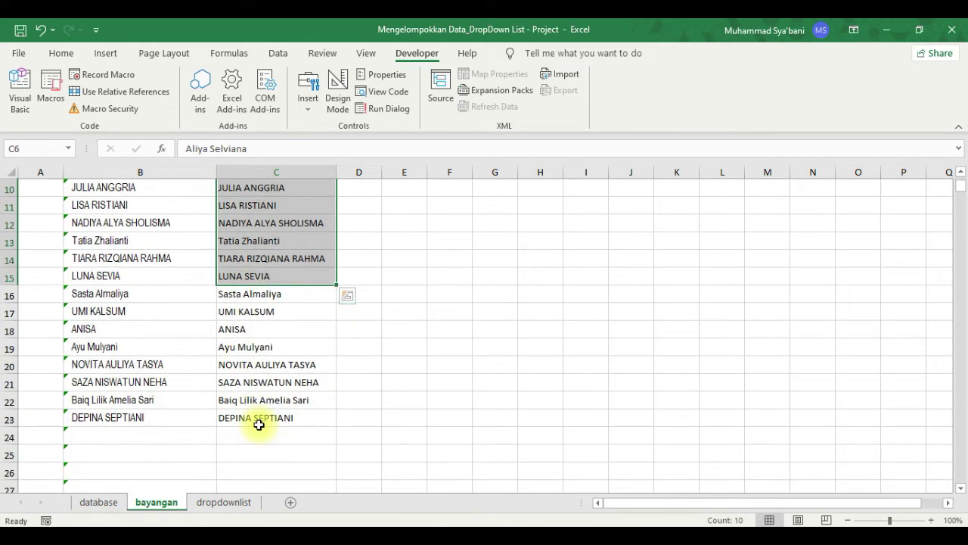
scroll(255, 415, "down", 3)
scroll(250, 308, "up", 3)
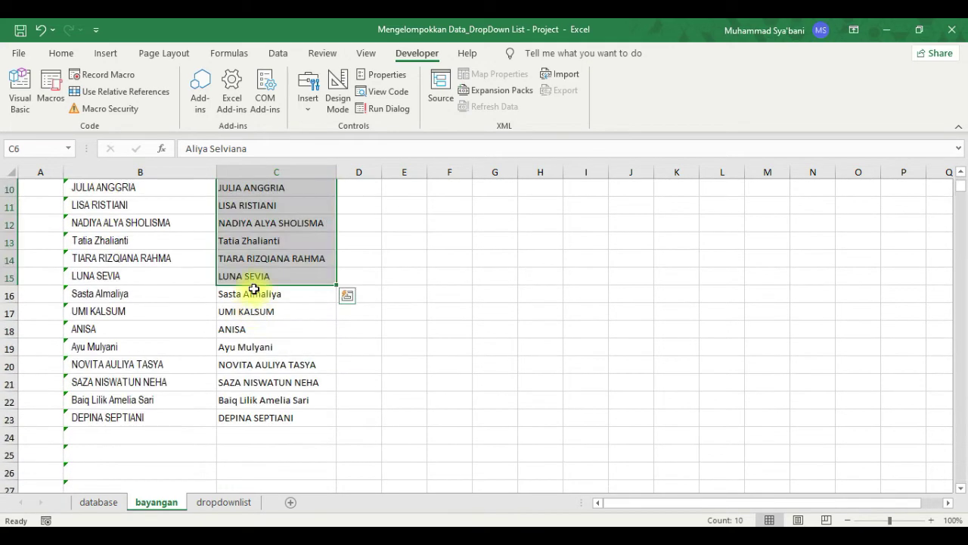
scroll(266, 208, "up", 2)
left_click_drag(261, 225, 280, 486)
scroll(262, 382, "up", 5)
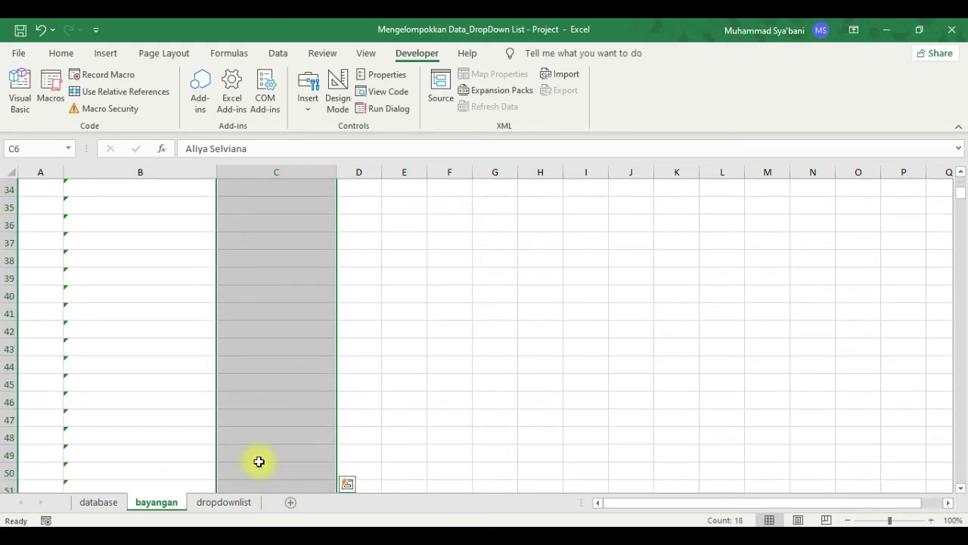
scroll(255, 456, "up", 5)
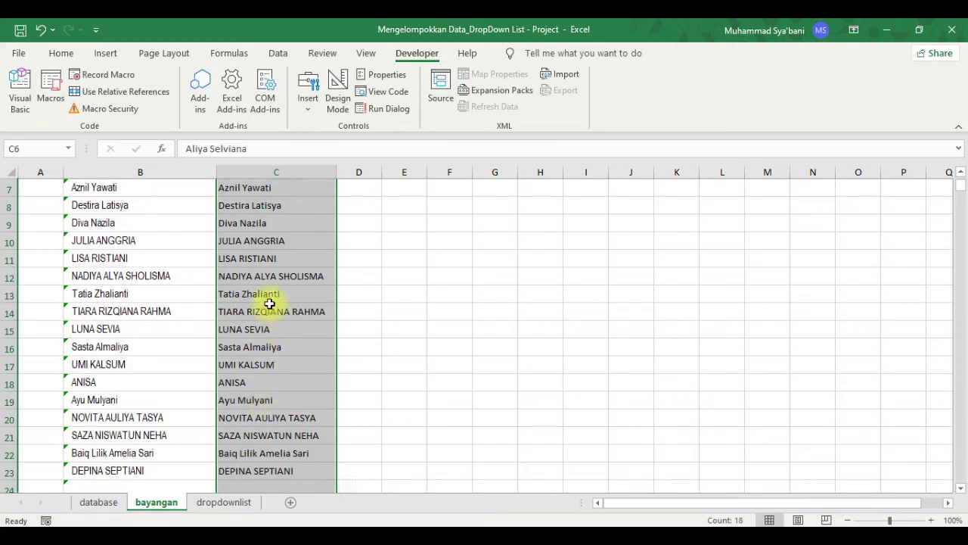
scroll(257, 310, "down", 2)
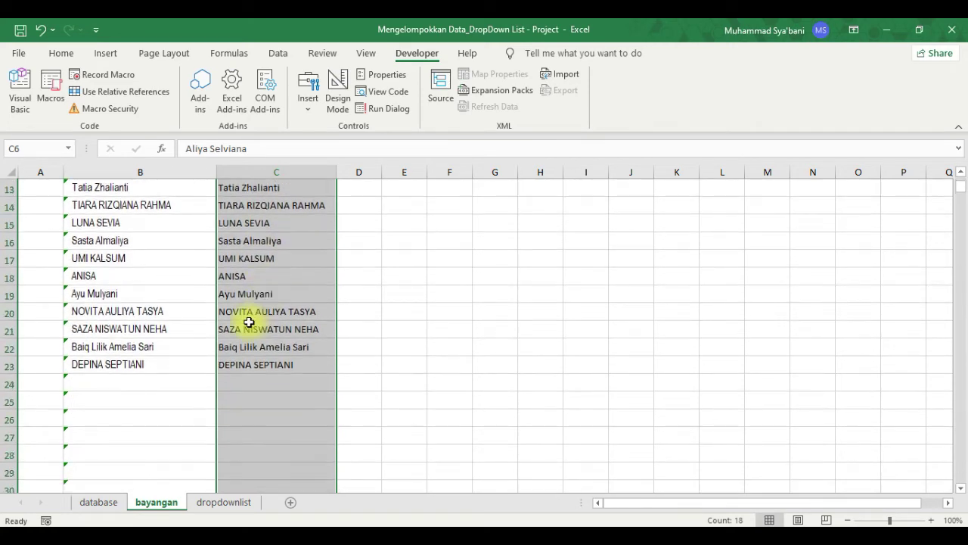
scroll(252, 318, "up", 4)
Start a new workbook-scoped defined name called listnama from cell C6 of the bayangan sheet, keeping the Data Duplicat column uncovered.
left_click(257, 291)
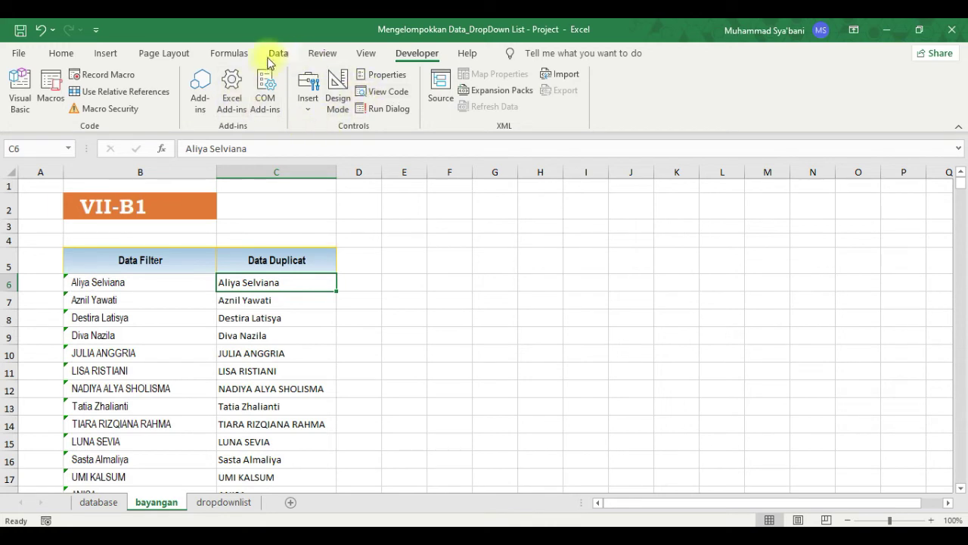
left_click(229, 53)
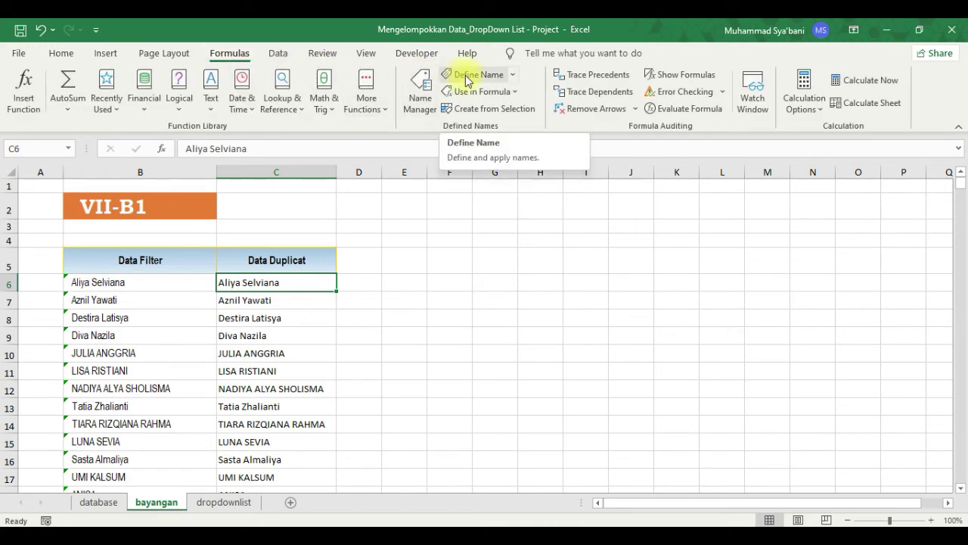
left_click(467, 75)
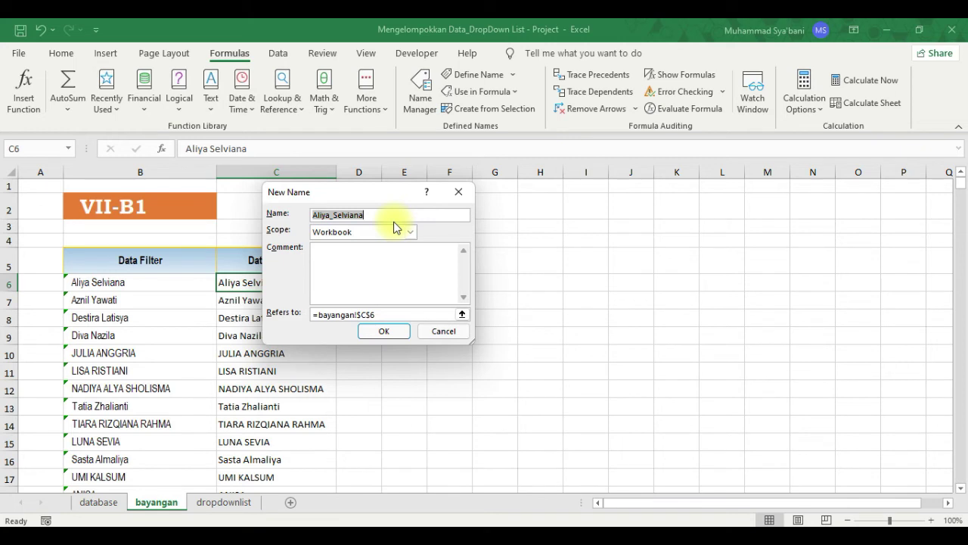
type("listnama")
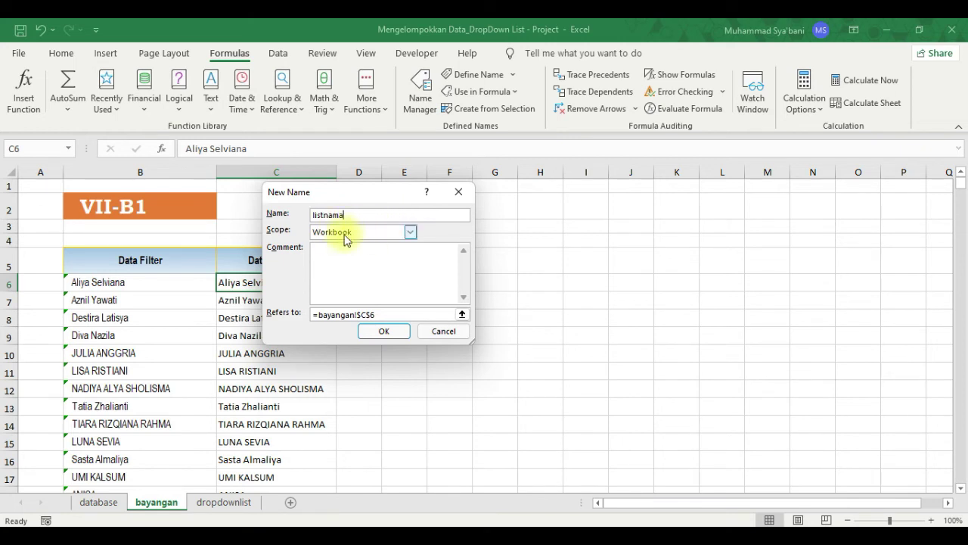
left_click(371, 312)
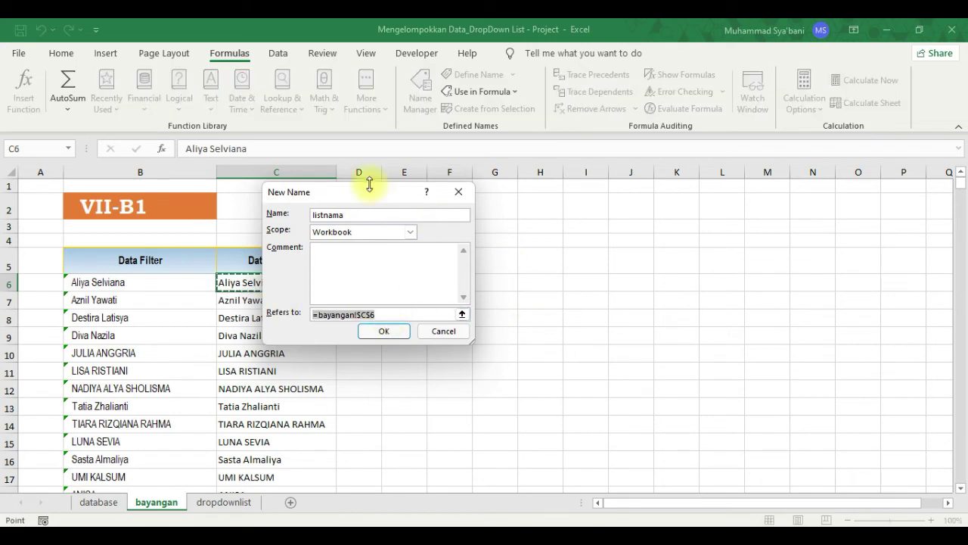
left_click_drag(376, 196, 567, 192)
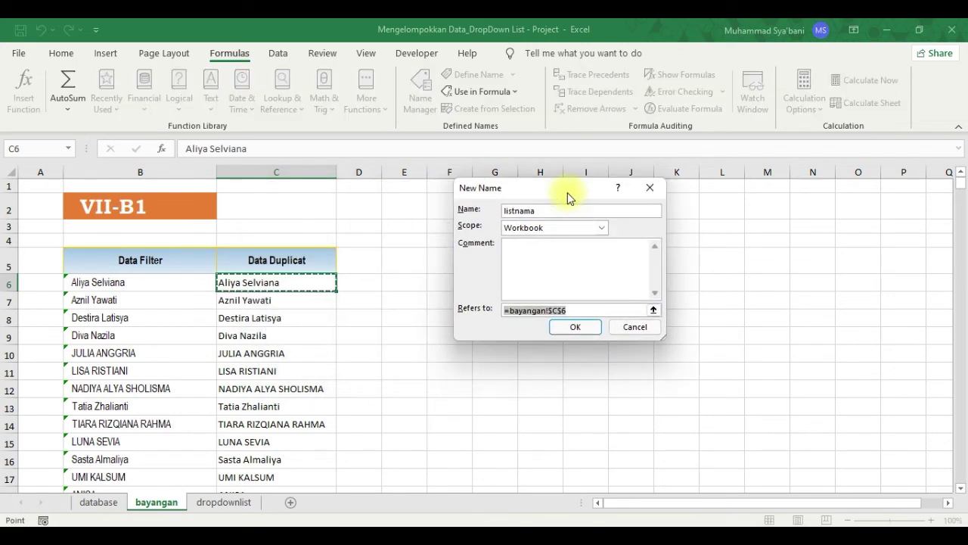
left_click(889, 520)
Replace the reference of listnama with the beginning of an offset formula: =OFFSET(bayangan!$C$5,1,0,COUNTA.
left_click_drag(570, 311, 500, 306)
type("=OFFSET(")
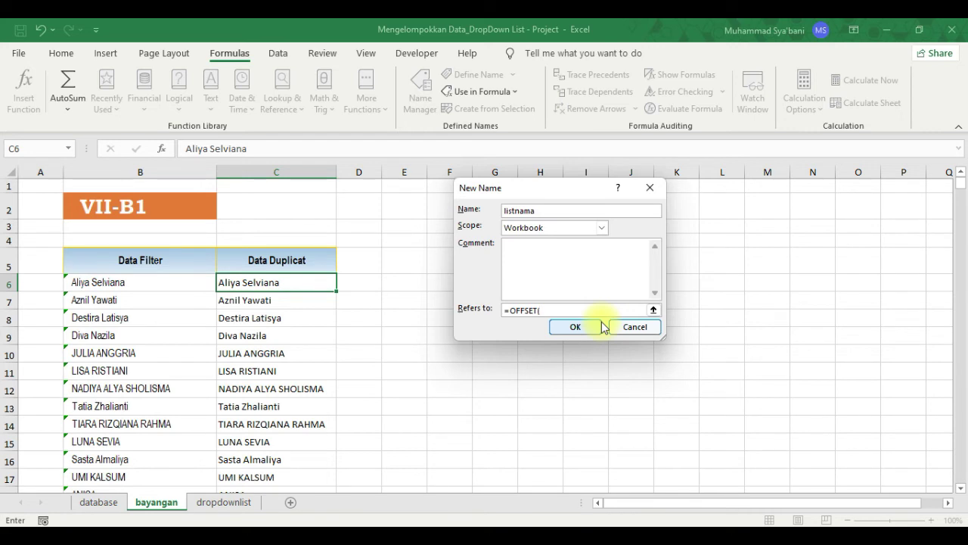
left_click(270, 261)
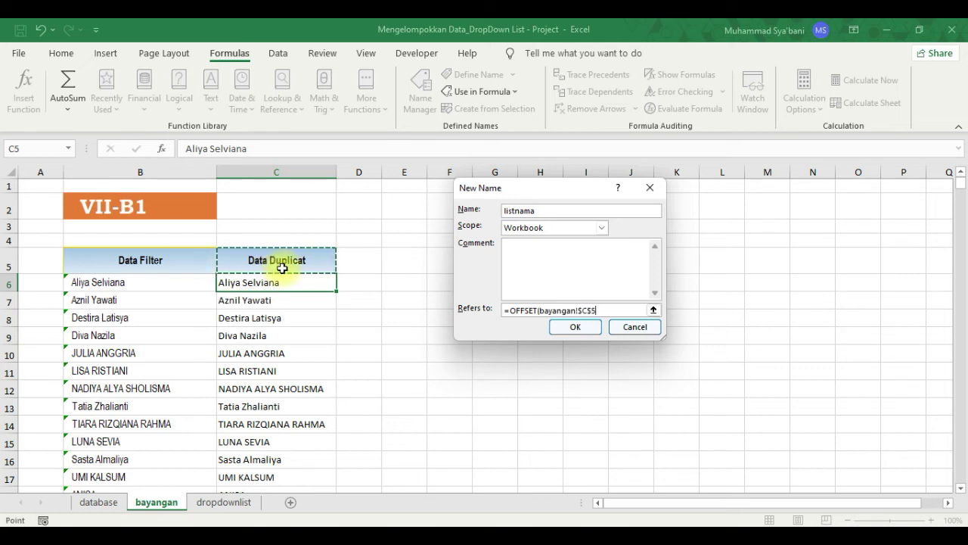
type(",1,0,COUNTA")
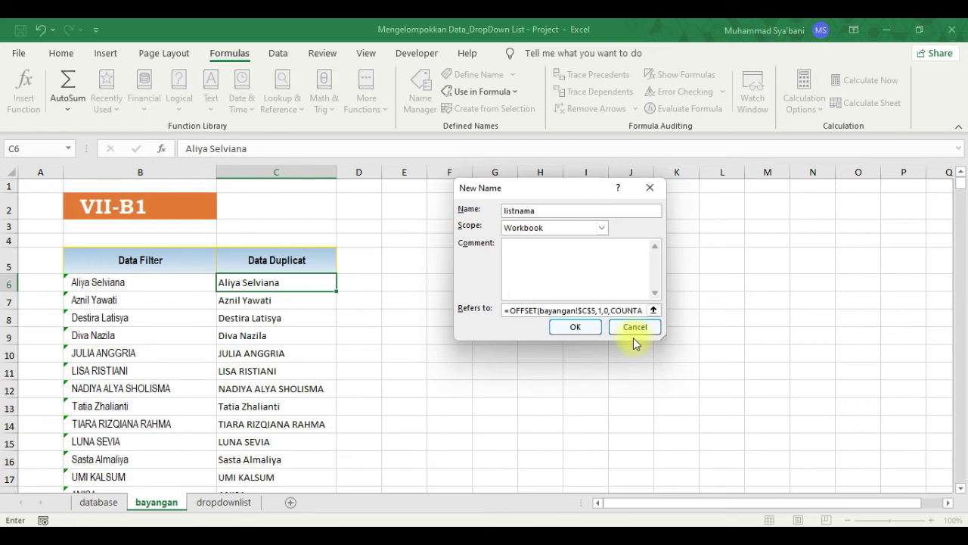
type("9")
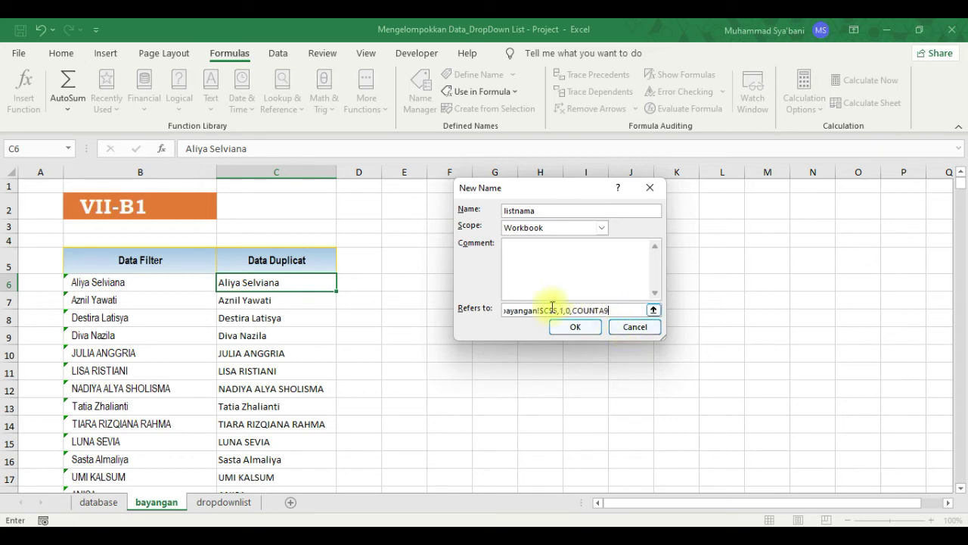
left_click(285, 265)
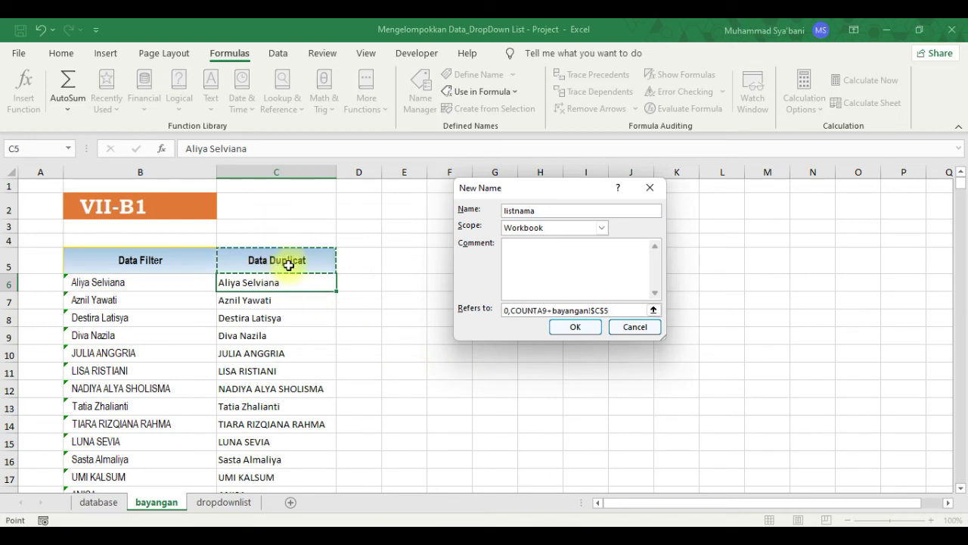
left_click_drag(547, 310, 627, 316)
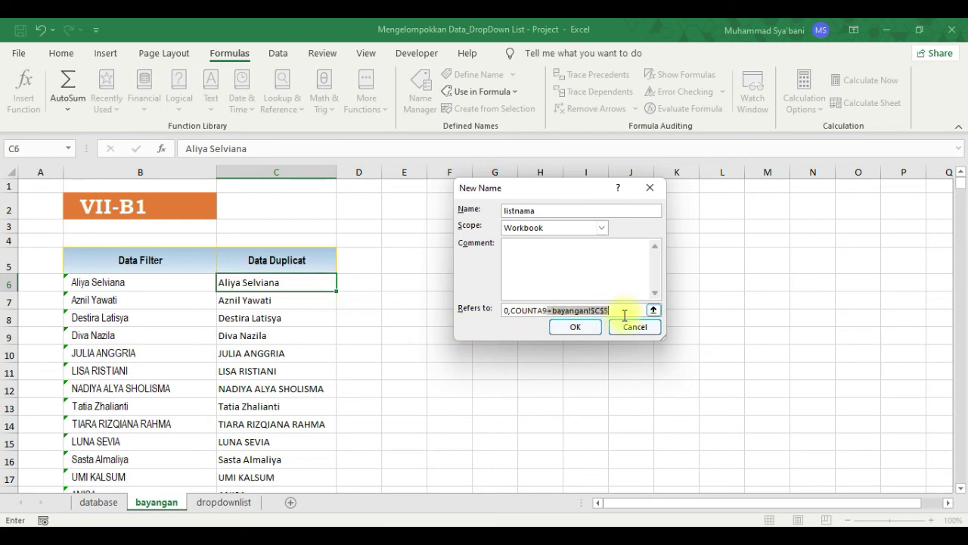
key("BackSpace")
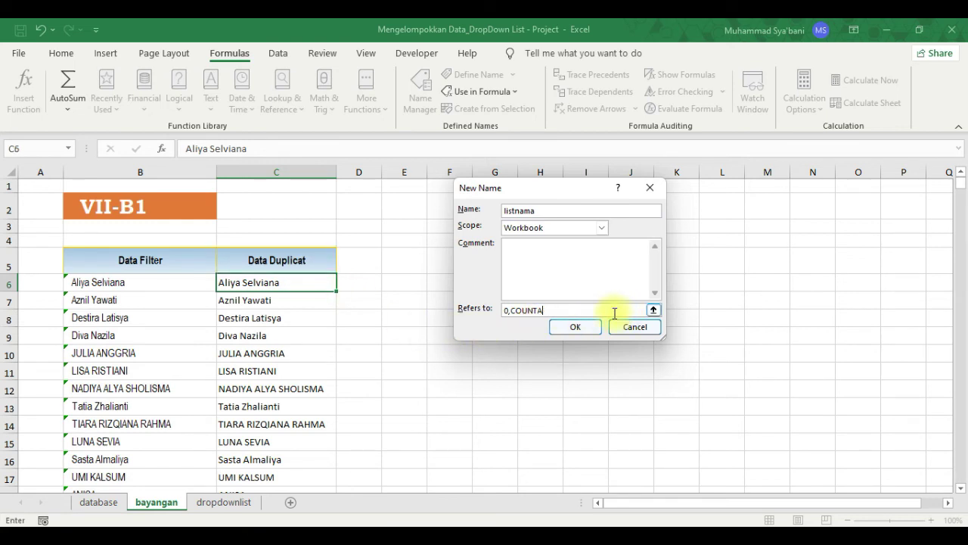
Finish the listnama offset formula with COUNTA(bayangan!$C:$C),-1,1) as the height and width arguments and try to save the name.
left_click(292, 259)
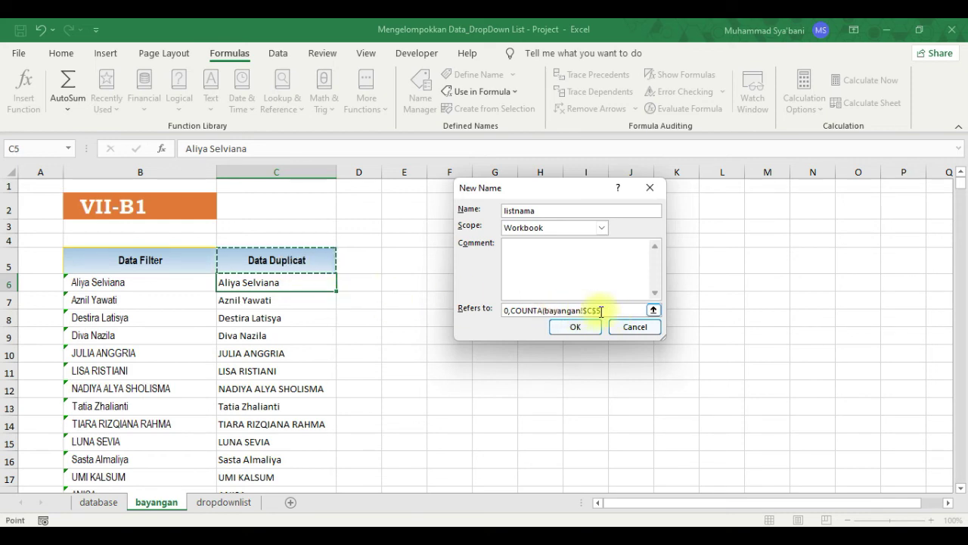
key("BackSpace")
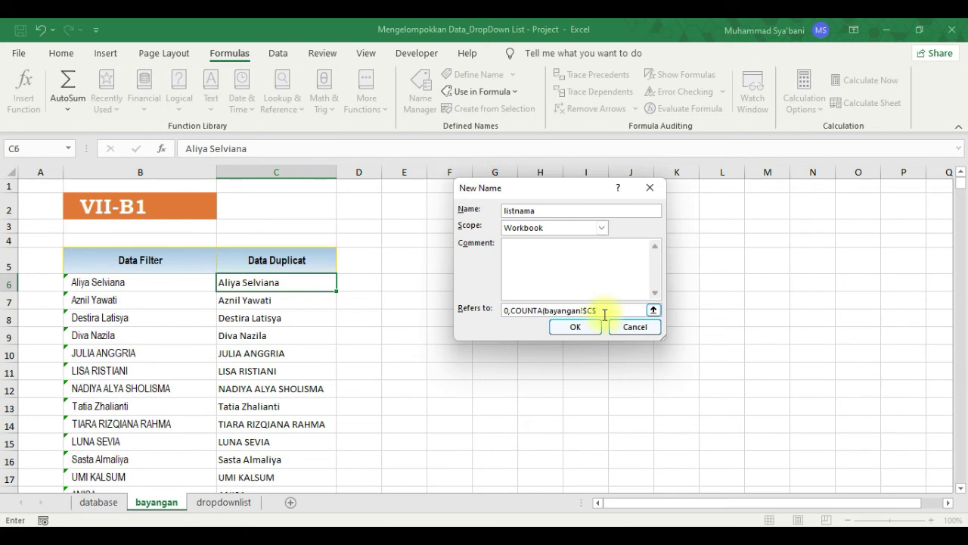
type(":$")
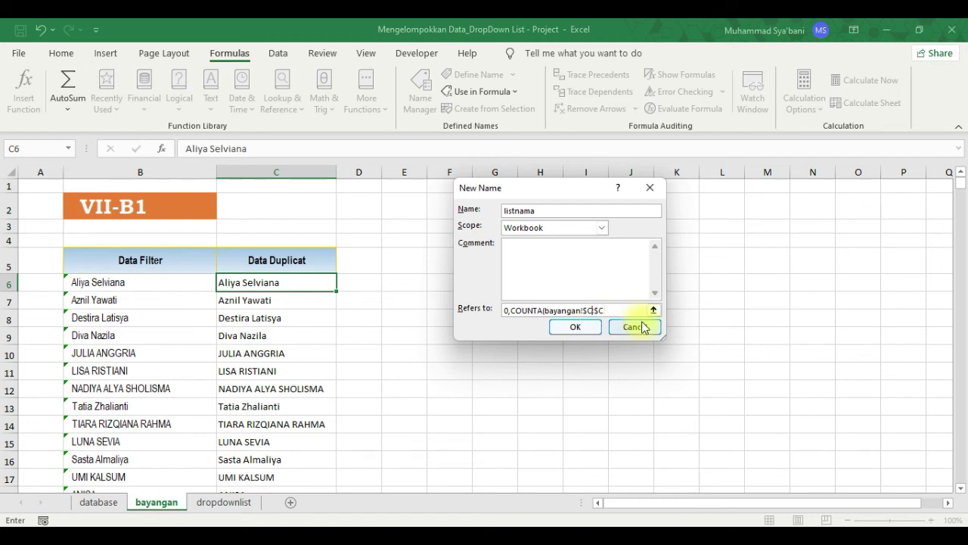
left_click(619, 309)
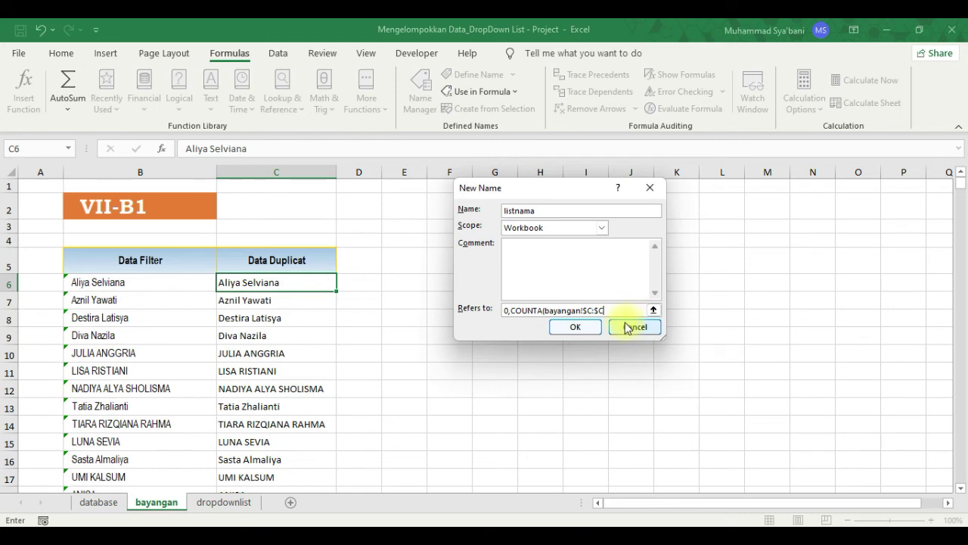
type("),-1,1")
type(")")
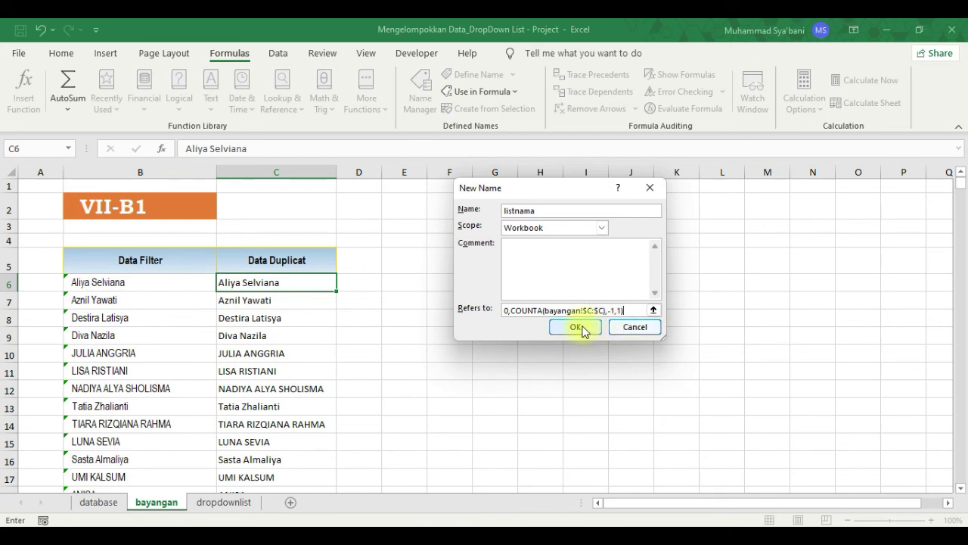
left_click(581, 328)
left_click(502, 323)
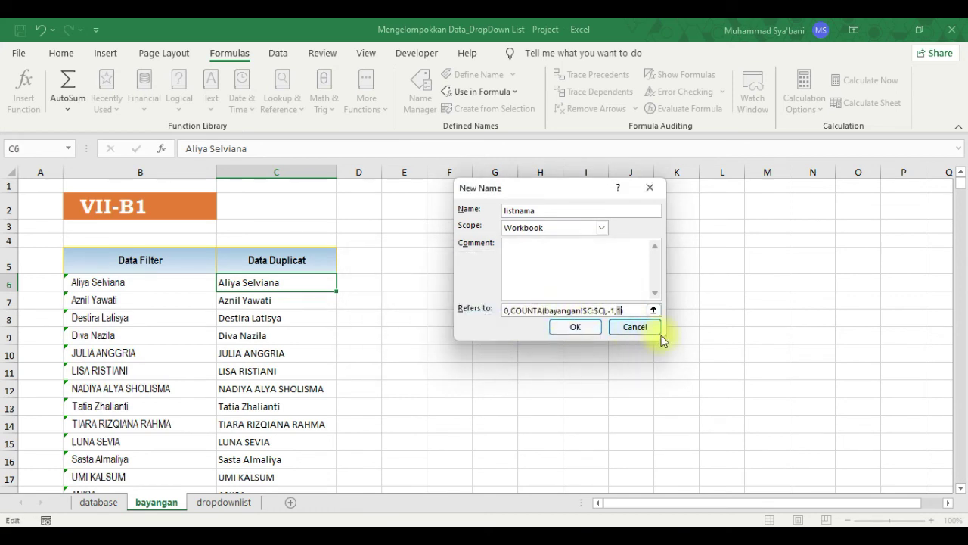
Remove the extra comma before -1 so the listnama formula ends in COUNTA(bayangan!$C:$C)-1,1), and save the name.
left_click_drag(666, 340, 335, 335)
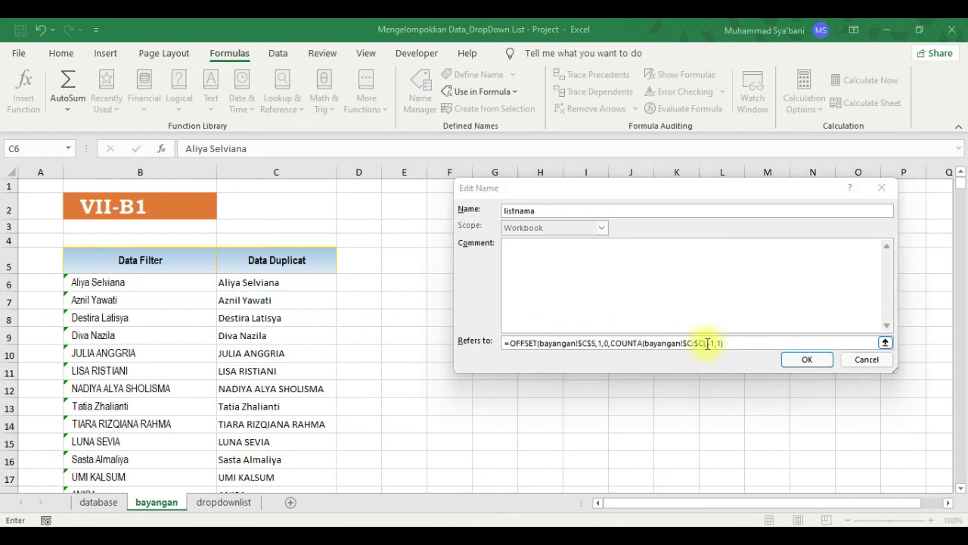
left_click(706, 342)
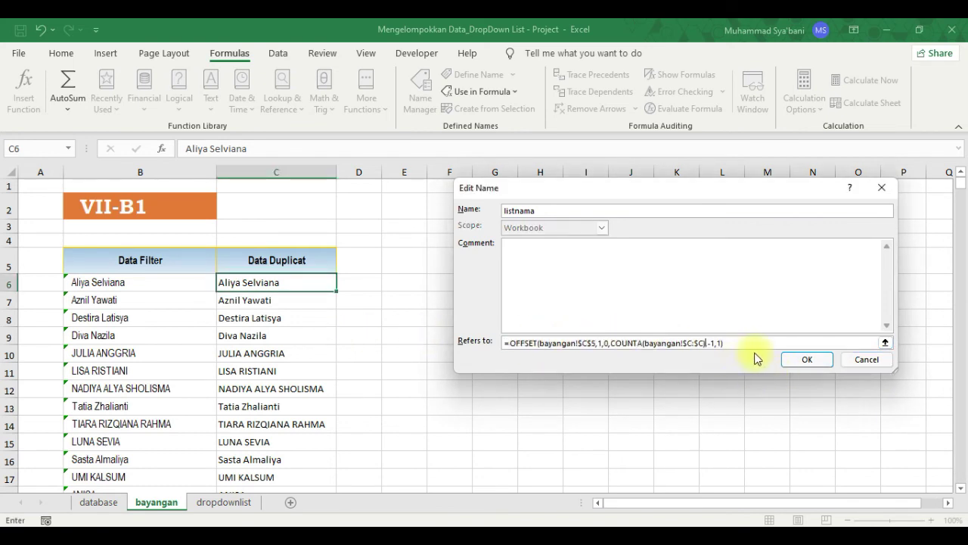
key("BackSpace")
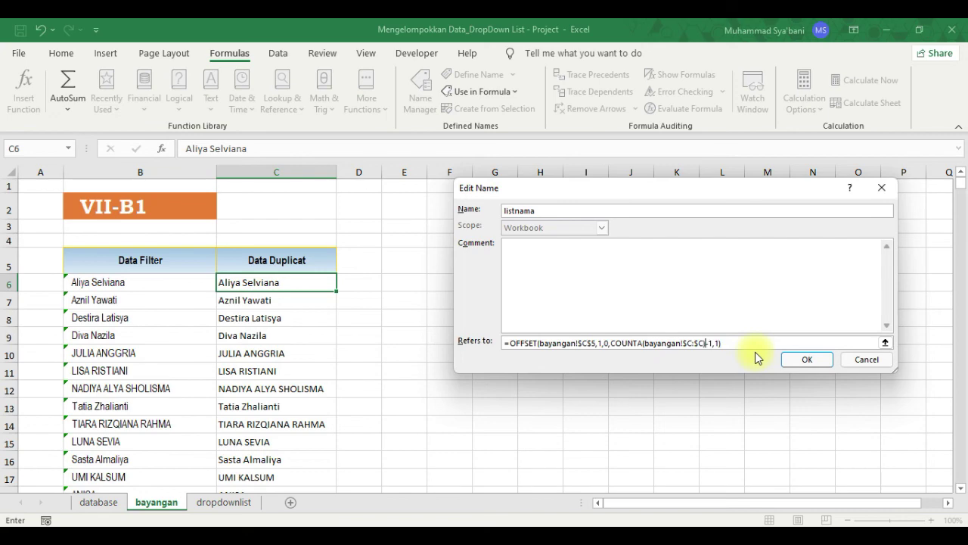
left_click(800, 361)
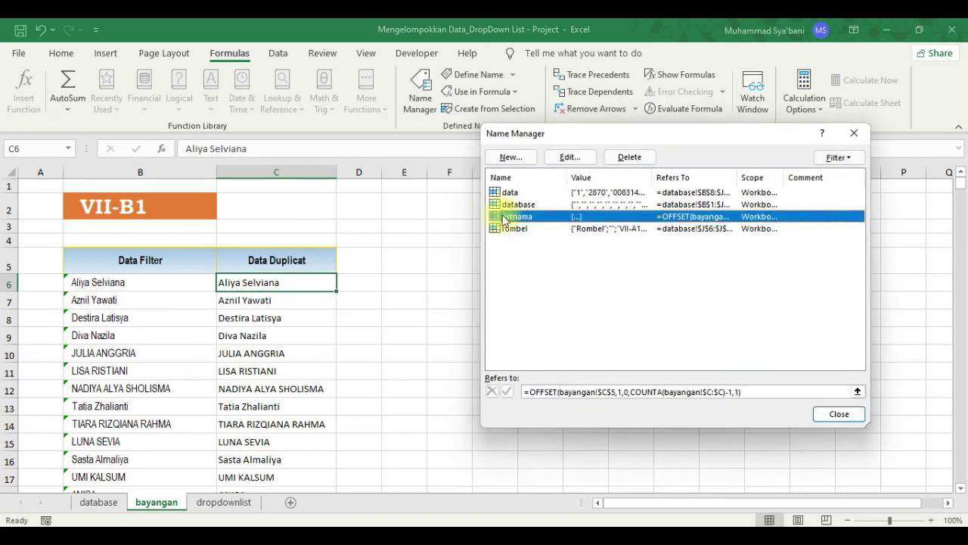
Check which cells of the Data Duplicat column the name listnama covers, from the first name to the last, and close the name list.
left_click(719, 392)
scroll(227, 273, "down", 5)
scroll(258, 269, "down", 1)
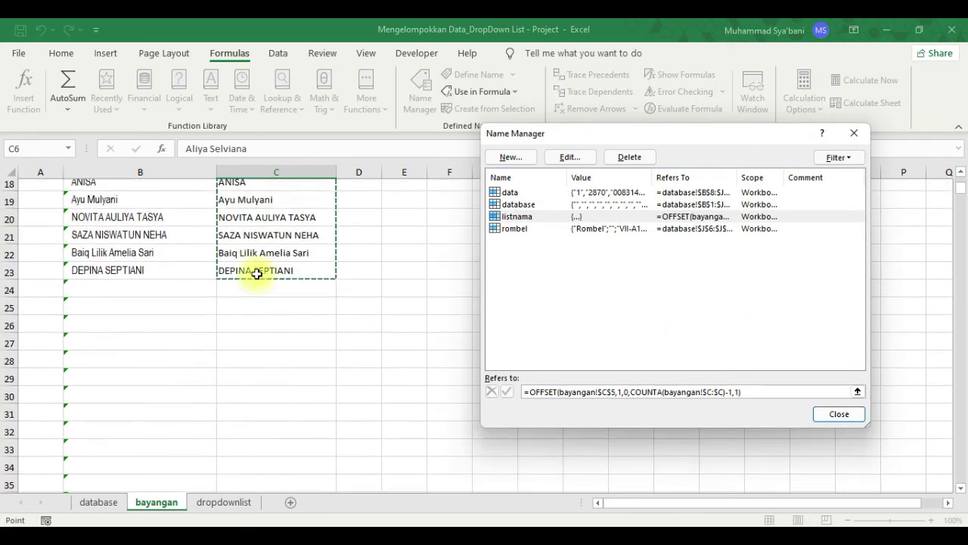
scroll(290, 268, "up", 3)
scroll(290, 268, "up", 3)
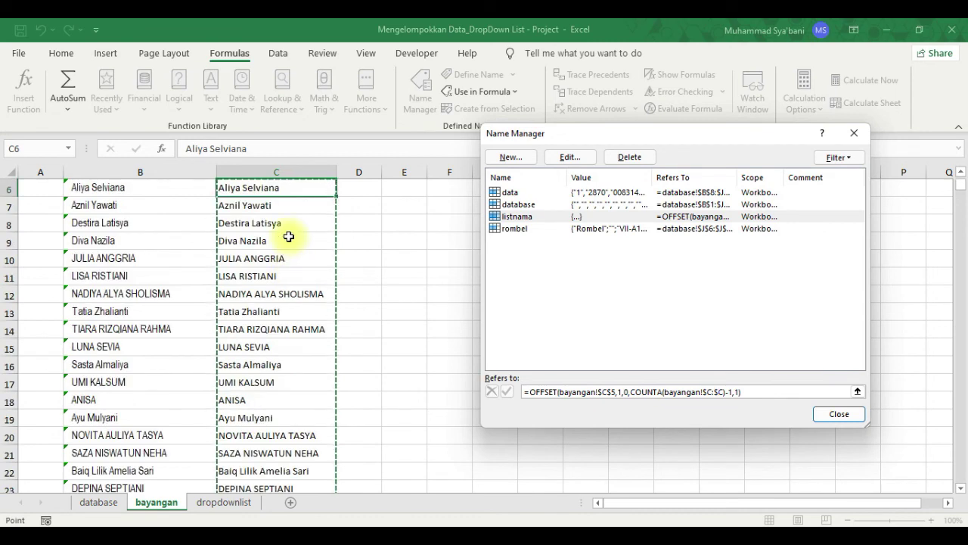
left_click(836, 420)
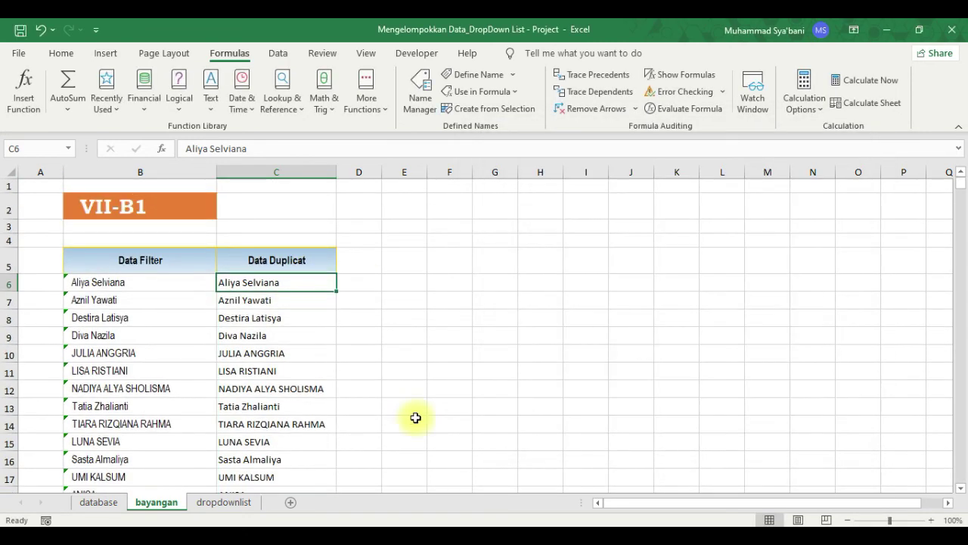
Add list data validation with the source =listnama to the empty Nama cell F2 on the dropdownlist sheet.
left_click(240, 502)
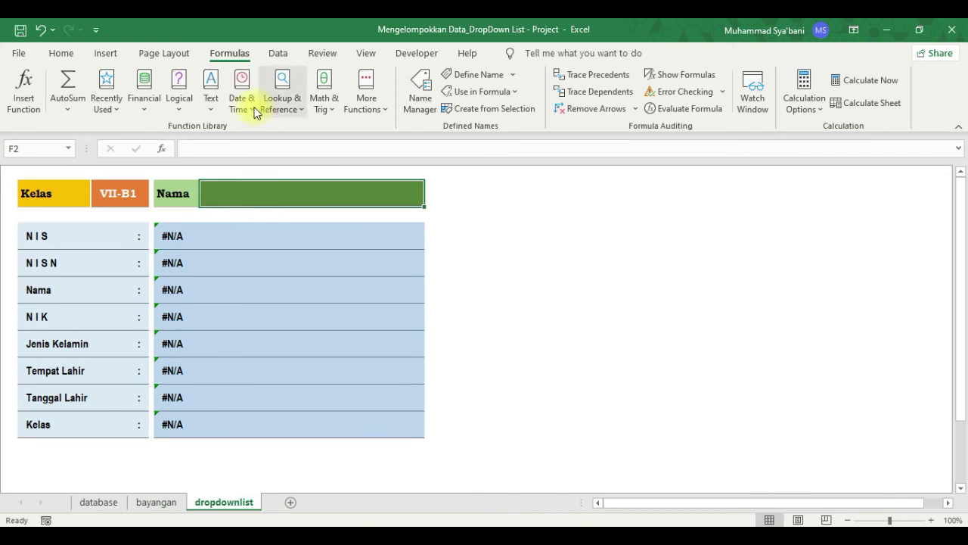
left_click(278, 53)
left_click(605, 107)
left_click(582, 247)
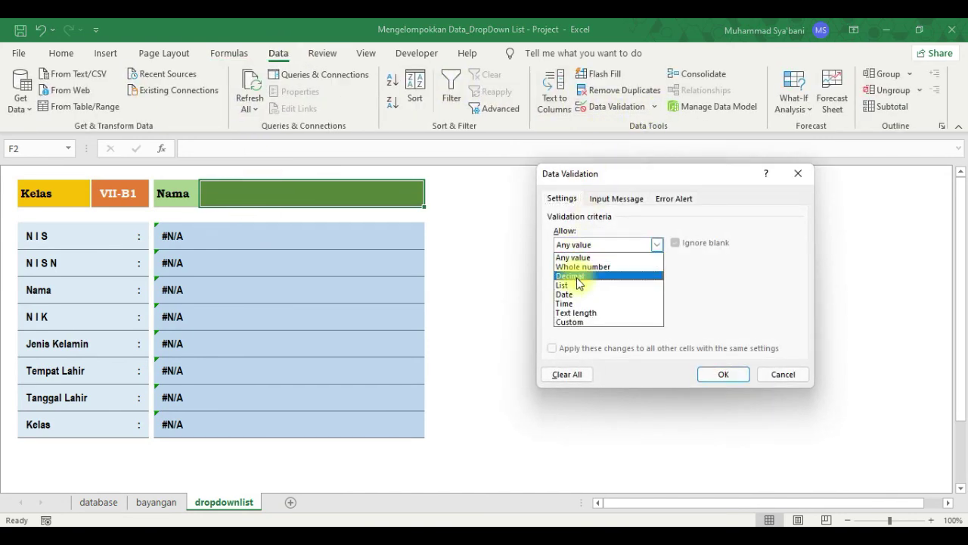
left_click(577, 284)
left_click(573, 302)
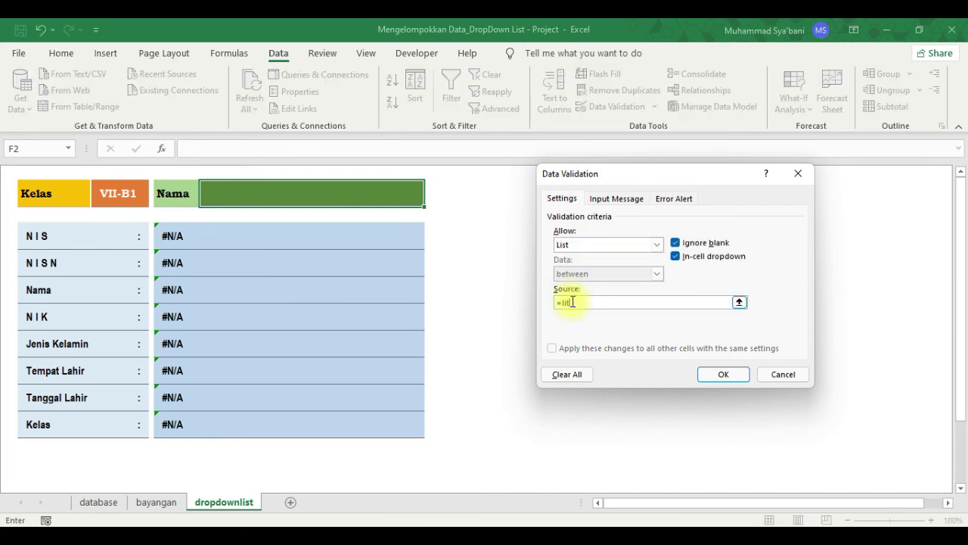
type("=listnama")
left_click(719, 374)
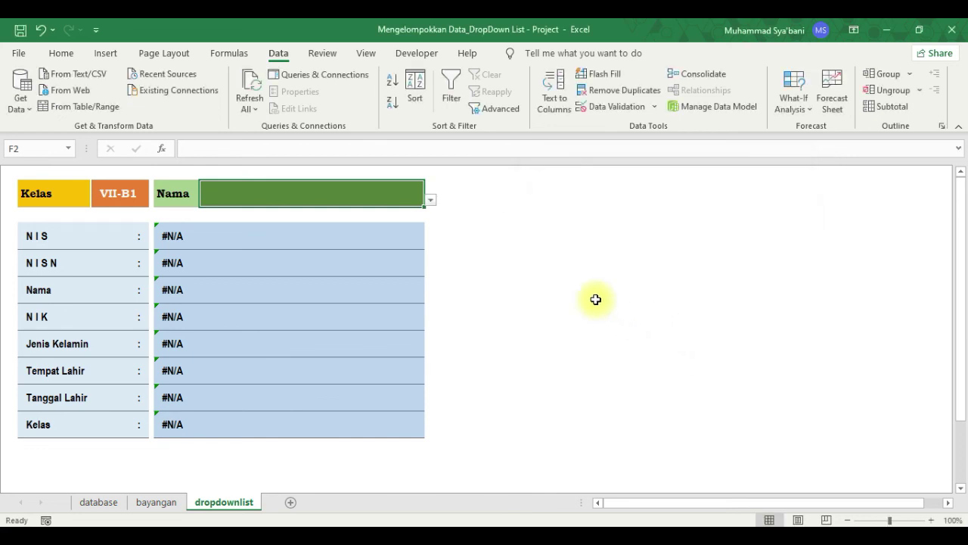
Check the student names offered in the Nama dropdown for class VII-B1.
left_click(365, 265)
left_click(422, 200)
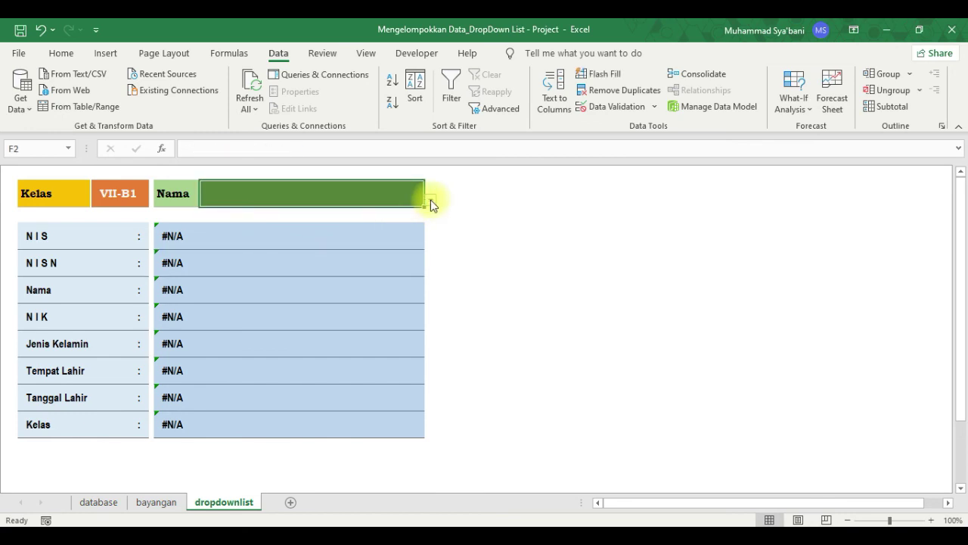
left_click(431, 199)
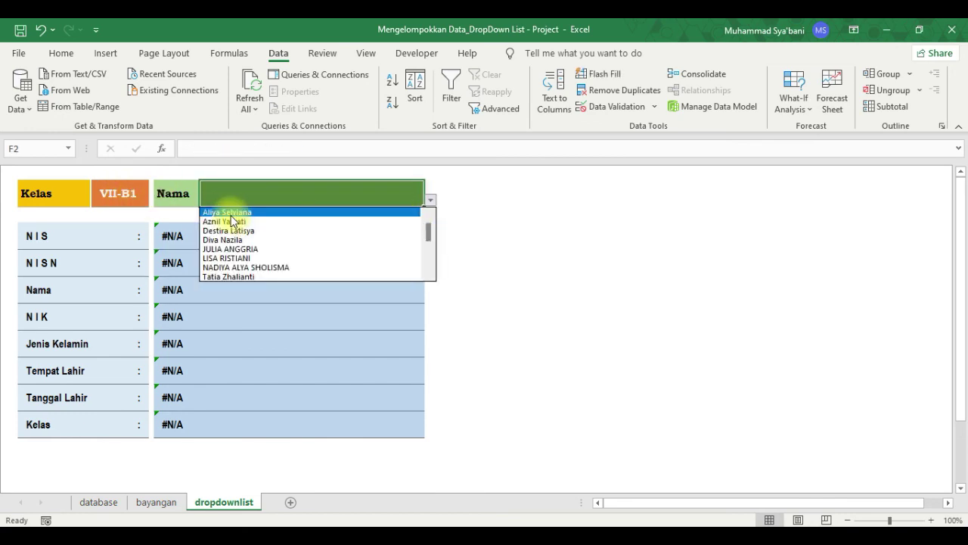
Set Kelas to VII-B2 and choose the first student offered in the Nama dropdown.
left_click(119, 197)
left_click(119, 198)
left_click(155, 199)
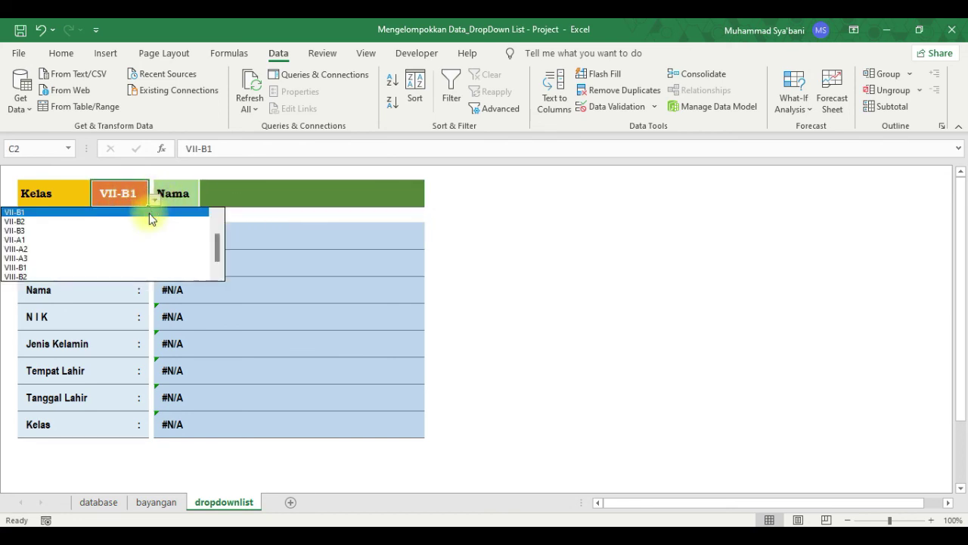
left_click(165, 221)
left_click(409, 194)
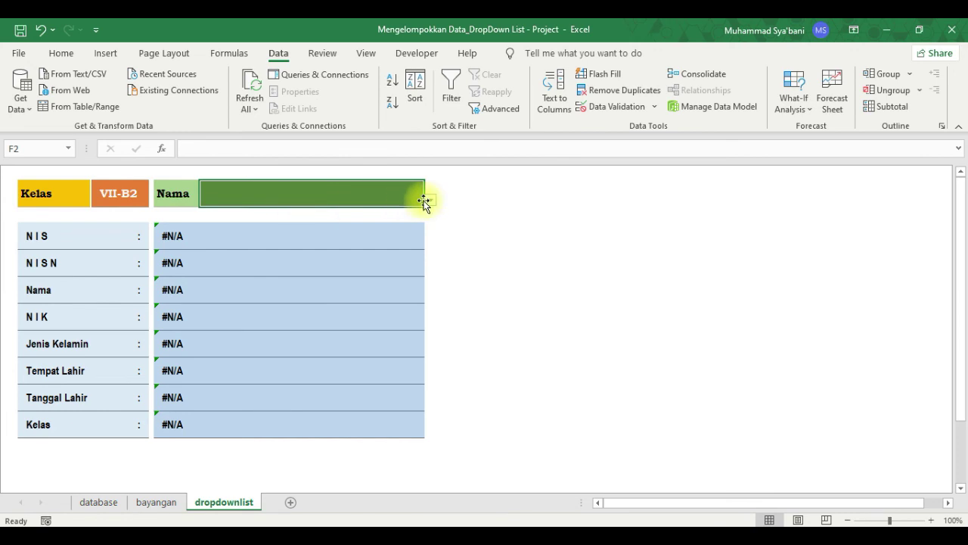
left_click(430, 200)
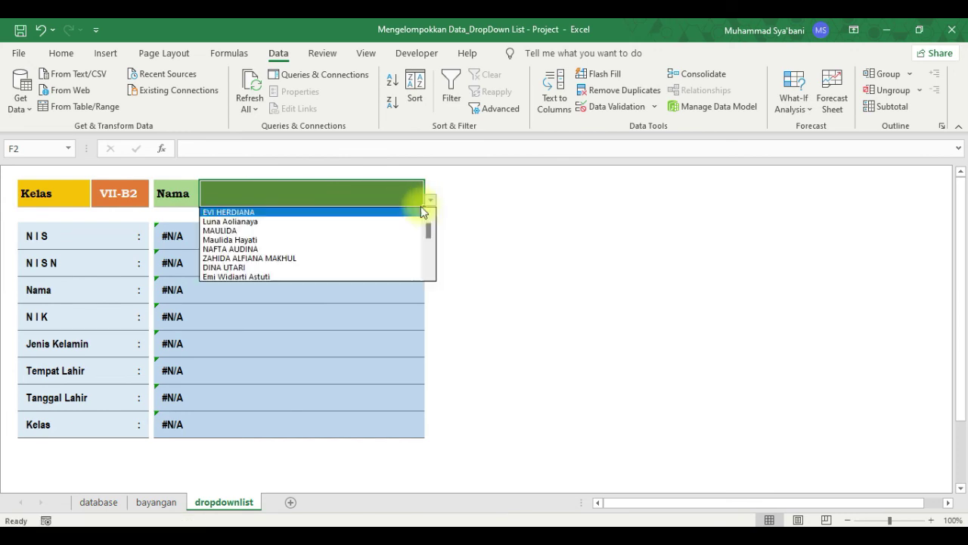
left_click(378, 212)
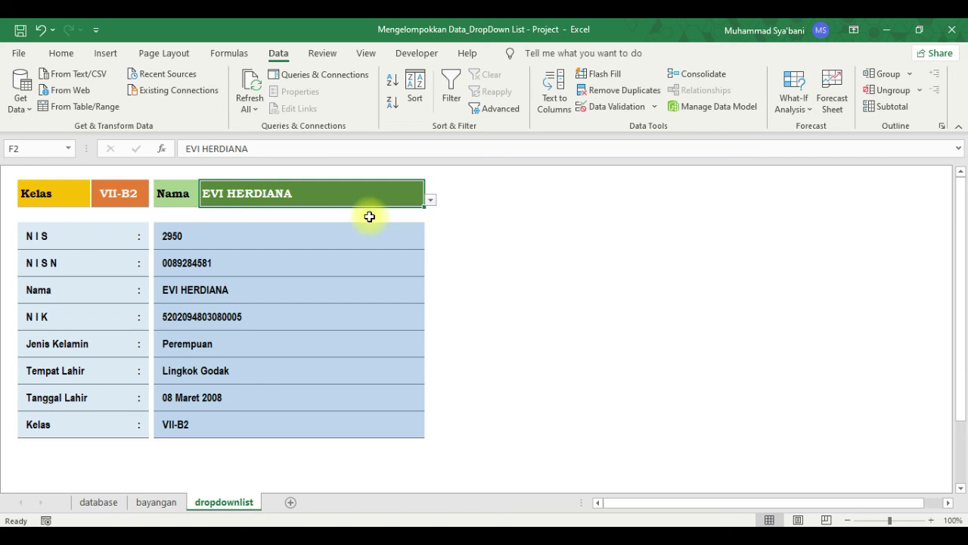
Set Kelas to VII-A1 and review the names offered in the Nama dropdown without choosing another student.
left_click(134, 193)
left_click(154, 200)
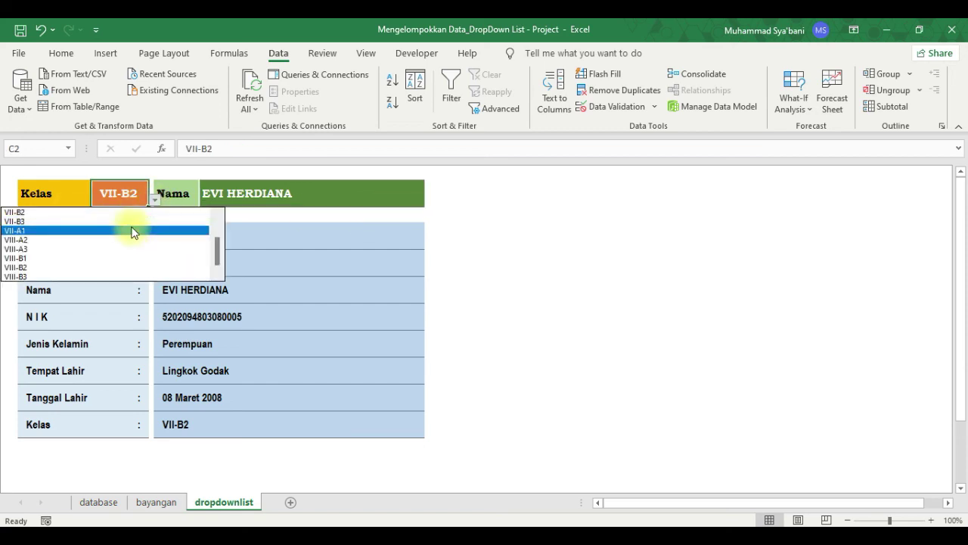
left_click(132, 231)
left_click(322, 193)
left_click(430, 200)
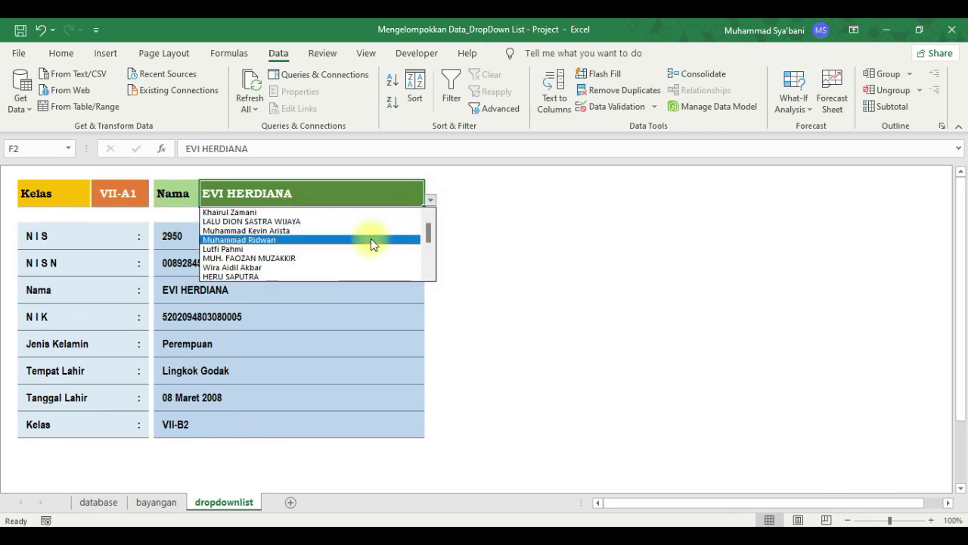
key("Escape")
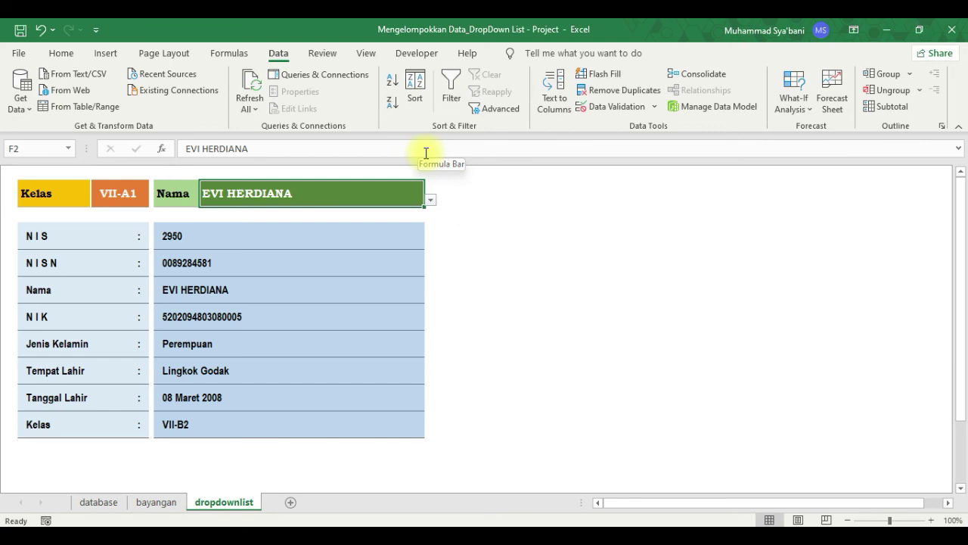
left_click(448, 200)
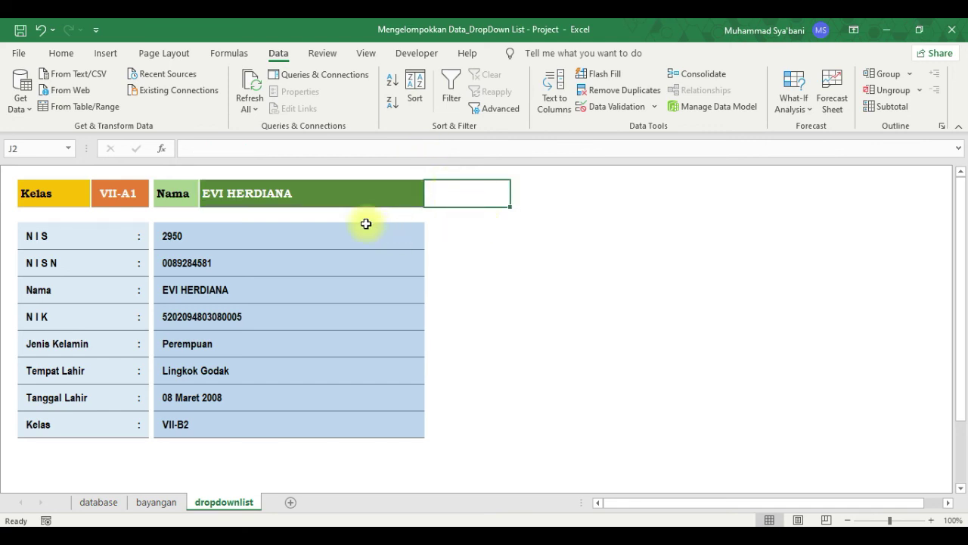